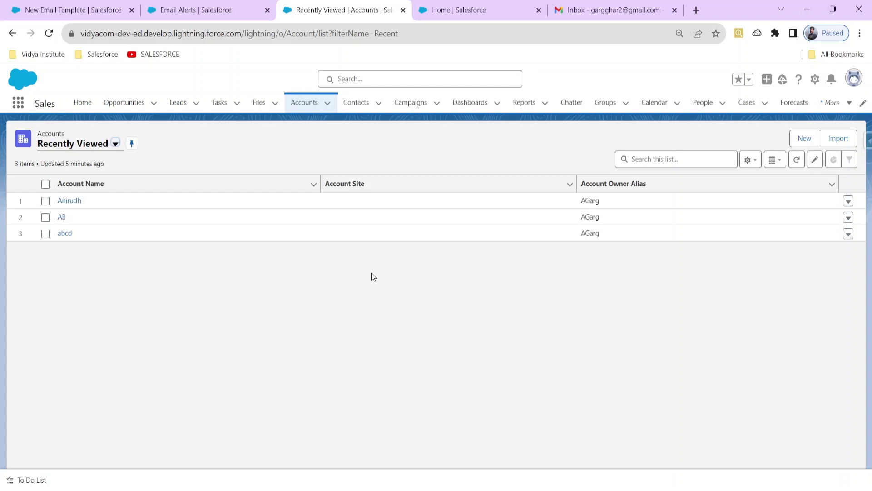
Switch to the browser tab showing the Setup Flows list.
click(452, 11)
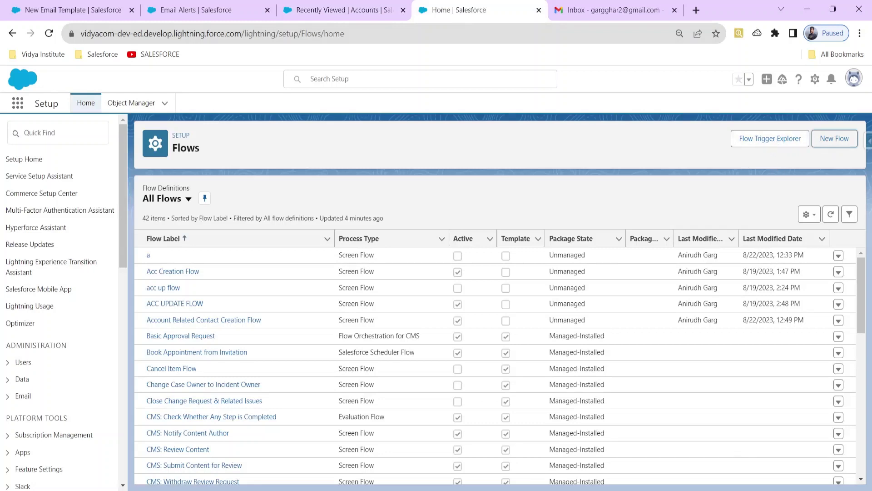
Create a new Record-Triggered Flow in Flow Builder.
click(835, 138)
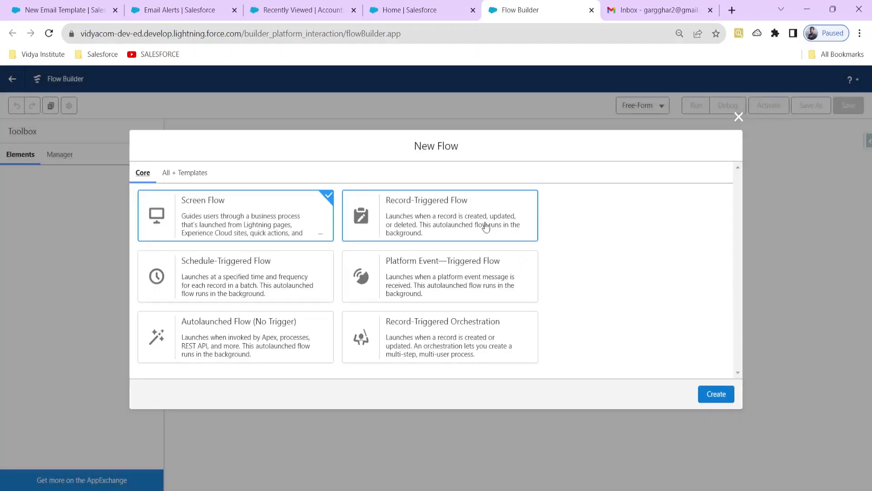
click(485, 227)
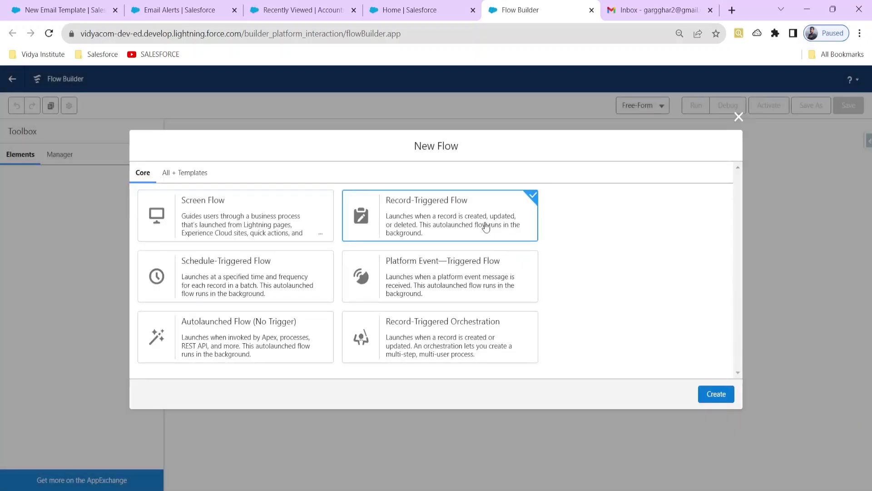
click(710, 394)
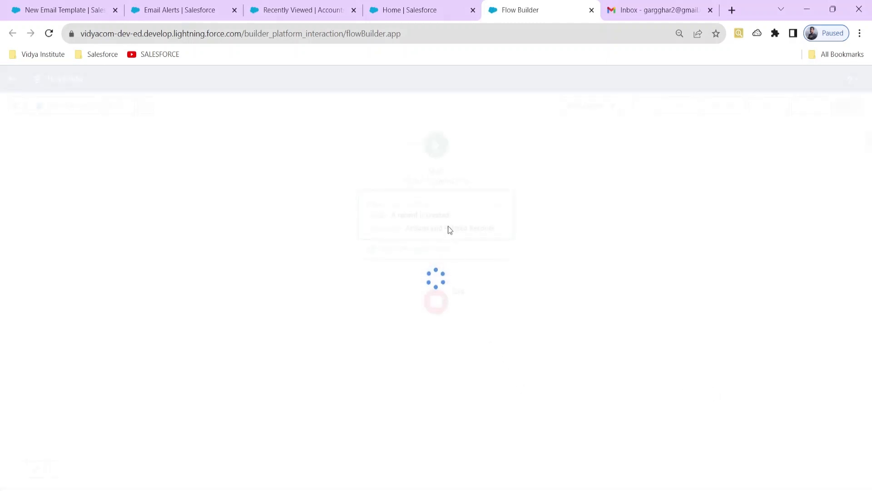
Set the flow to trigger on Account when a record is created.
click(447, 192)
text(Acco)
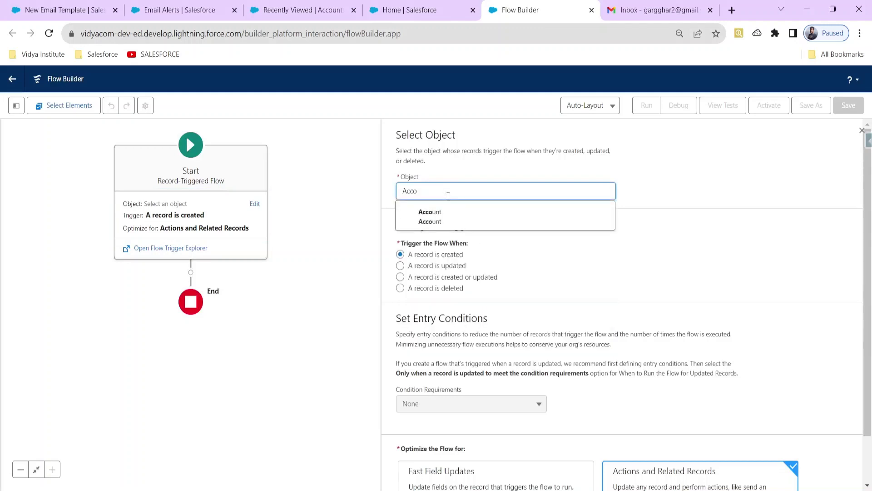
click(451, 218)
scroll(452, 224, down, 1)
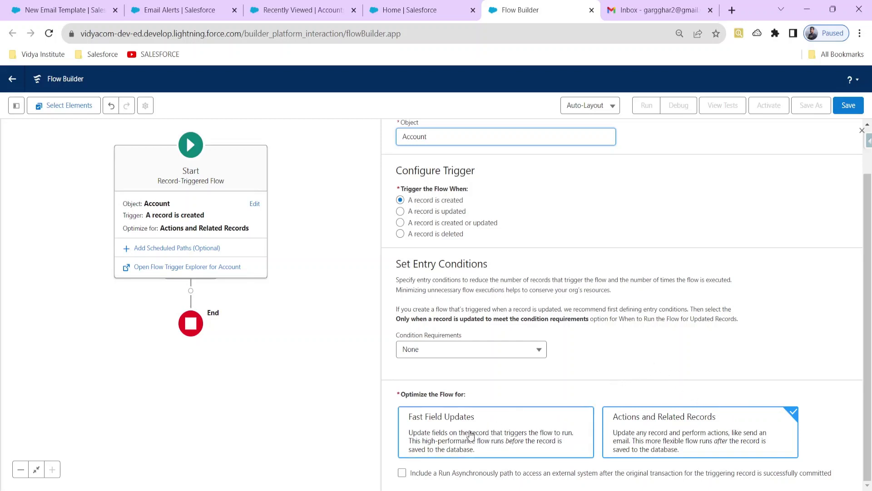
click(860, 135)
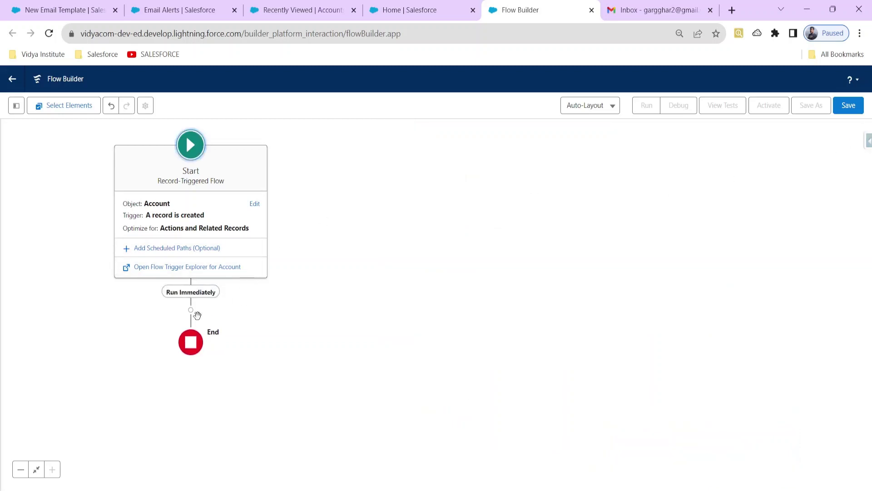
click(191, 311)
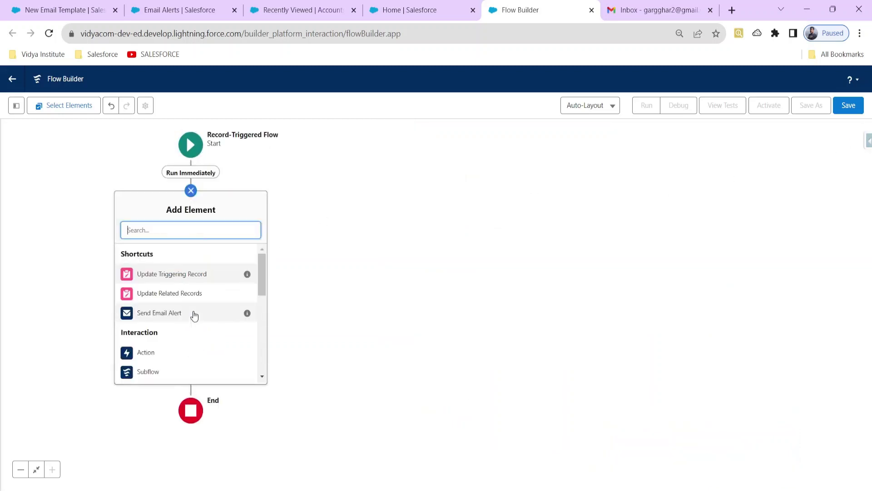
text(email)
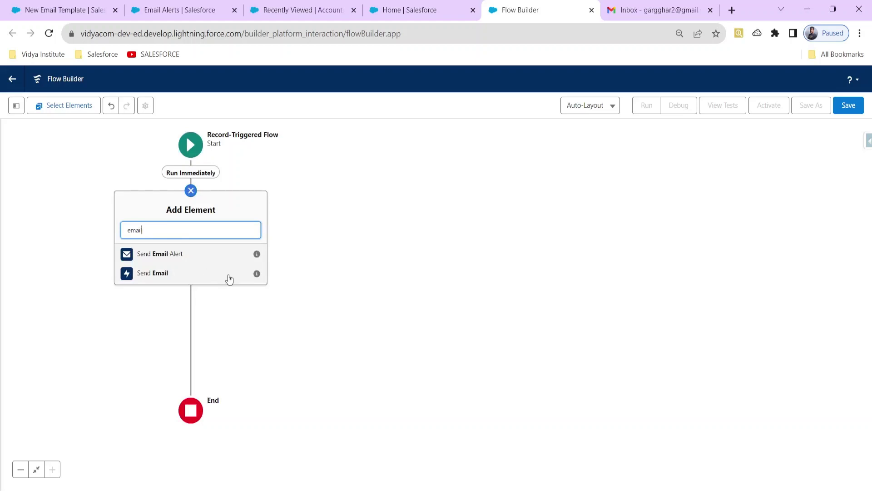
click(155, 271)
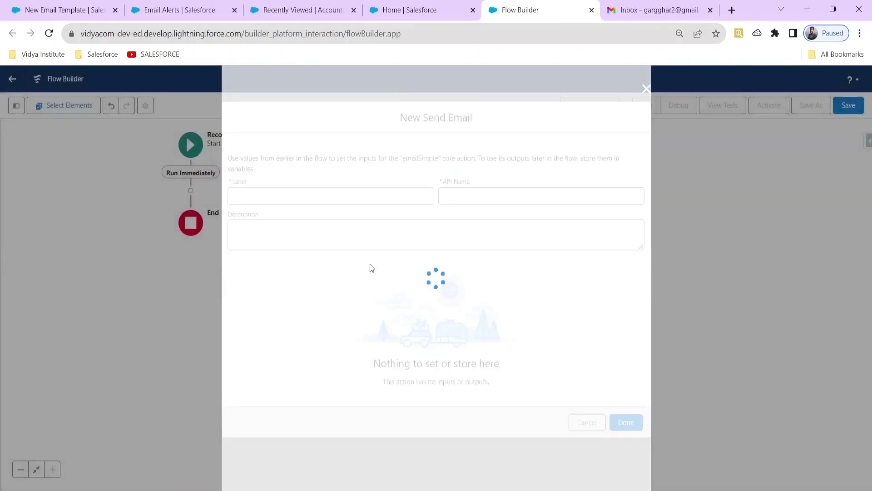
scroll(378, 270, down, 3)
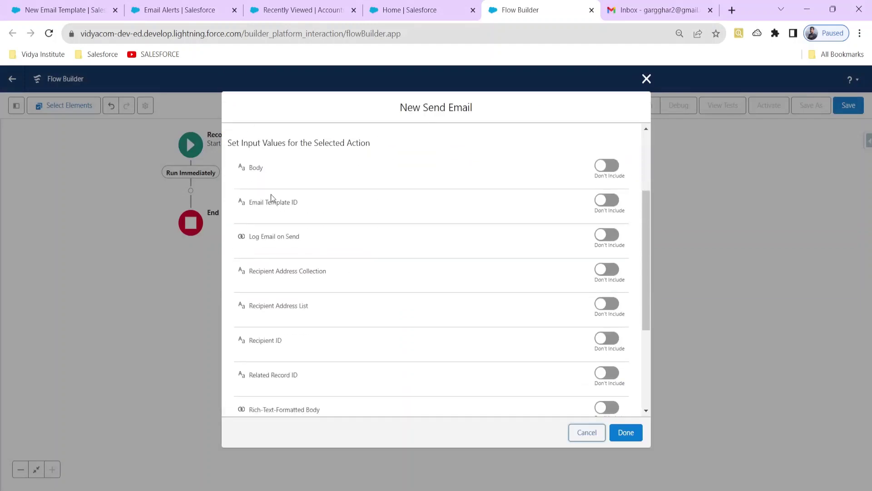
scroll(306, 310, down, 4)
scroll(307, 318, up, 6)
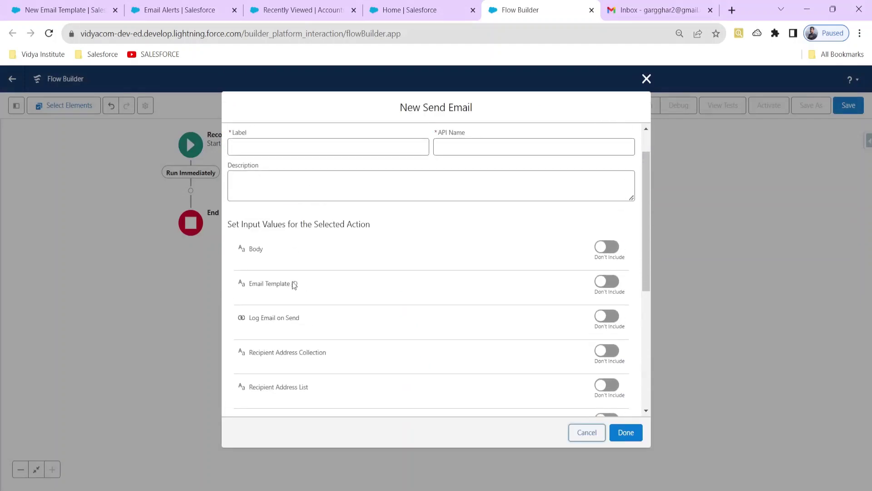
scroll(309, 318, down, 3)
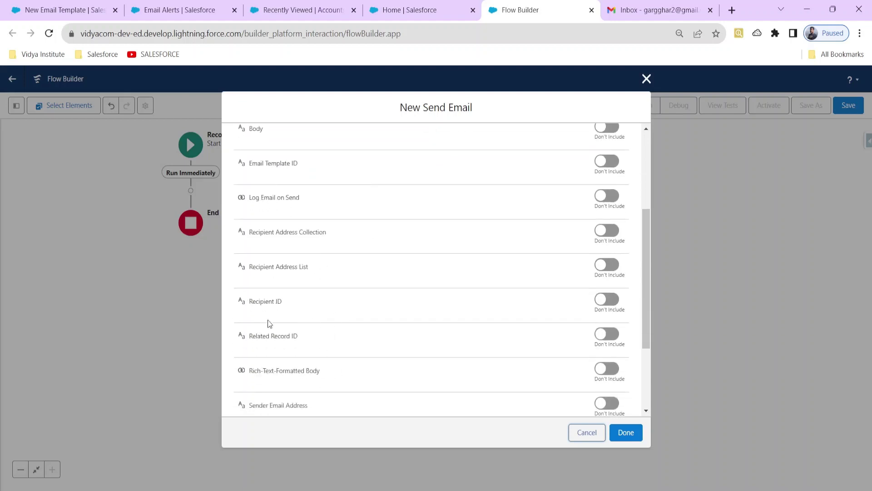
scroll(485, 383, down, 3)
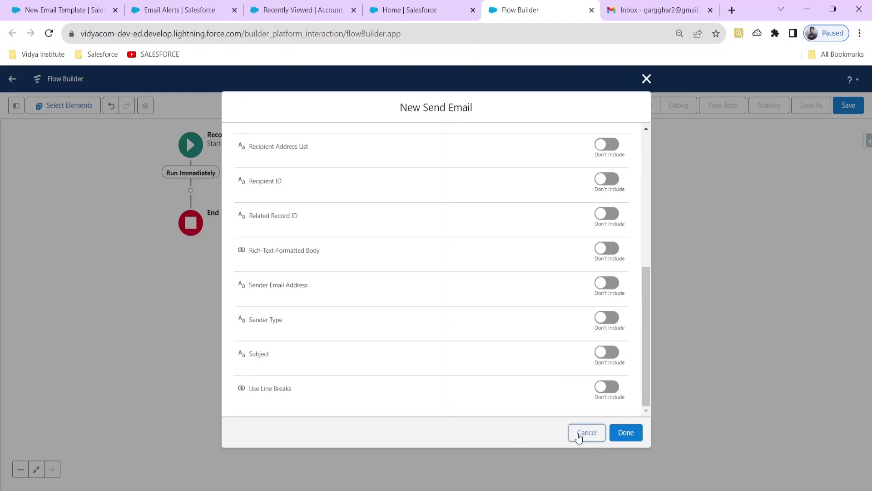
click(579, 438)
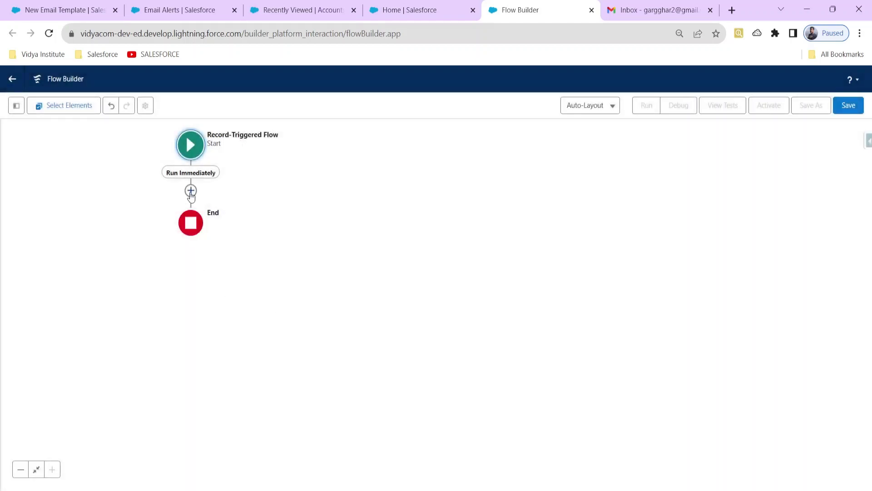
click(191, 191)
text(email)
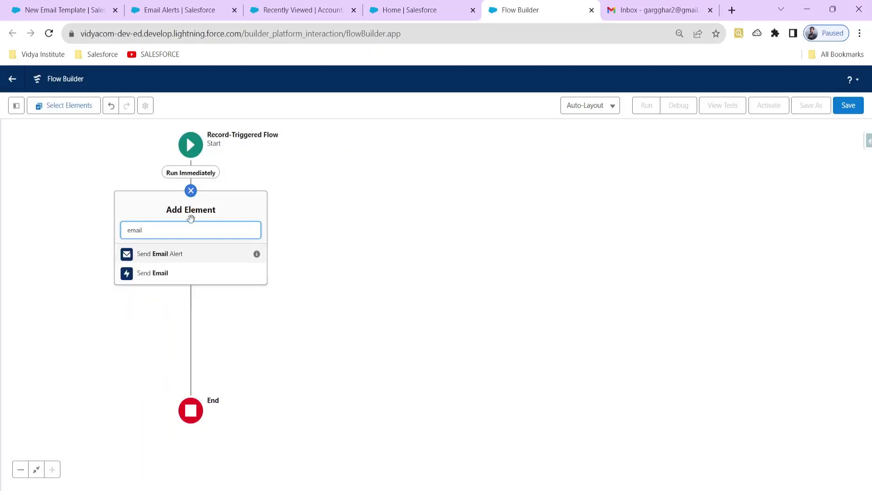
click(184, 253)
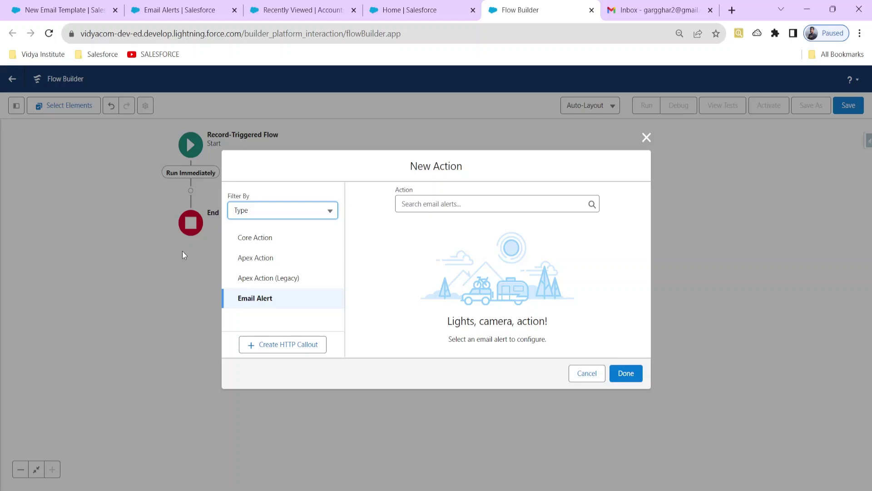
click(414, 204)
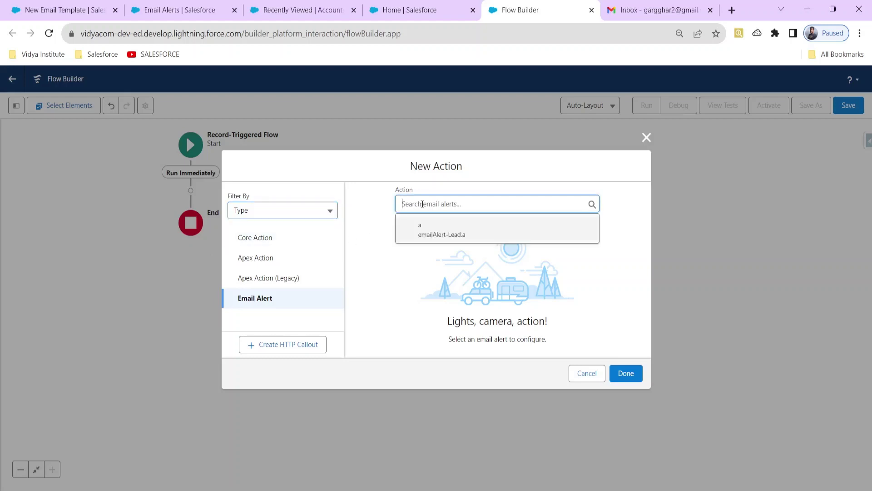
click(462, 233)
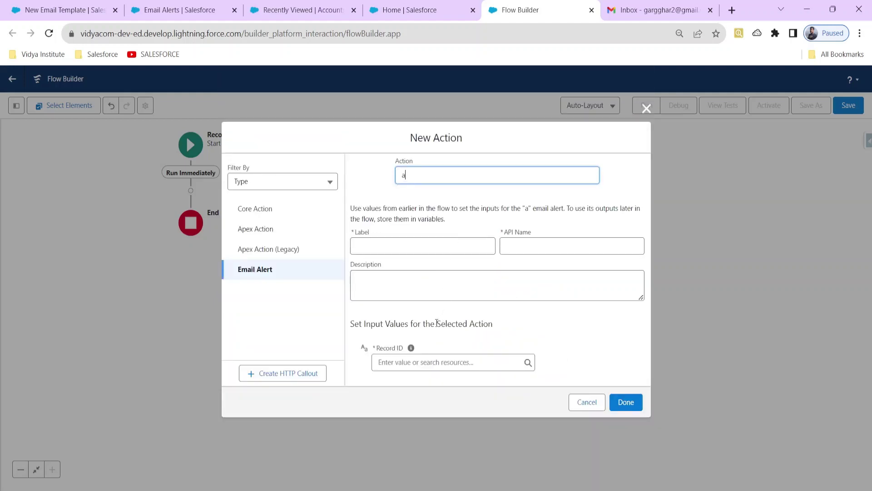
click(435, 354)
text(rec)
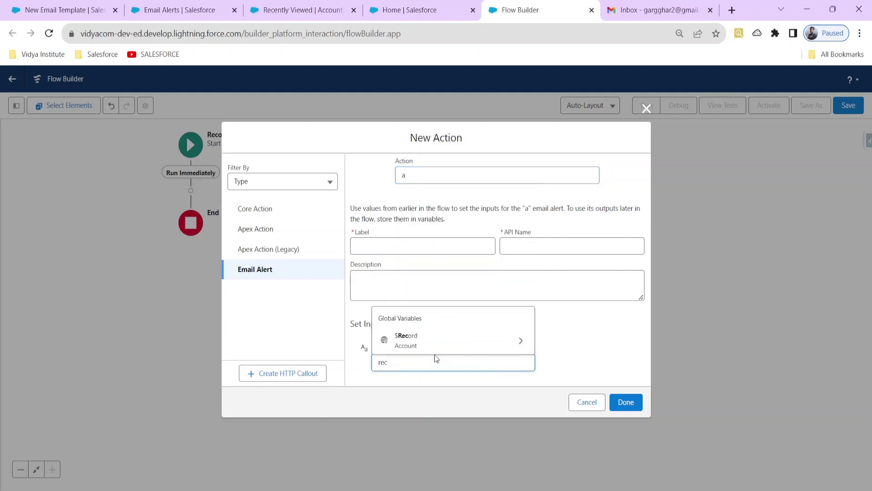
click(424, 345)
scroll(415, 306, down, 5)
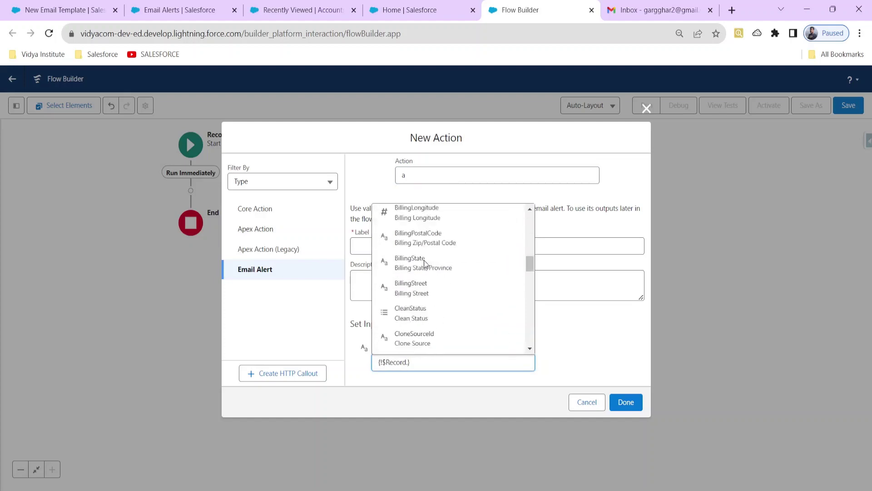
scroll(424, 272, up, 1)
text(id)
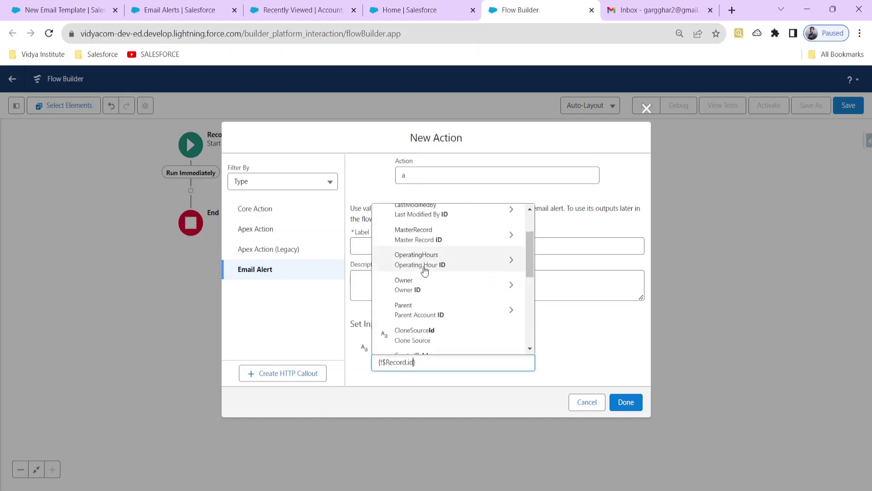
scroll(426, 271, down, 3)
click(422, 293)
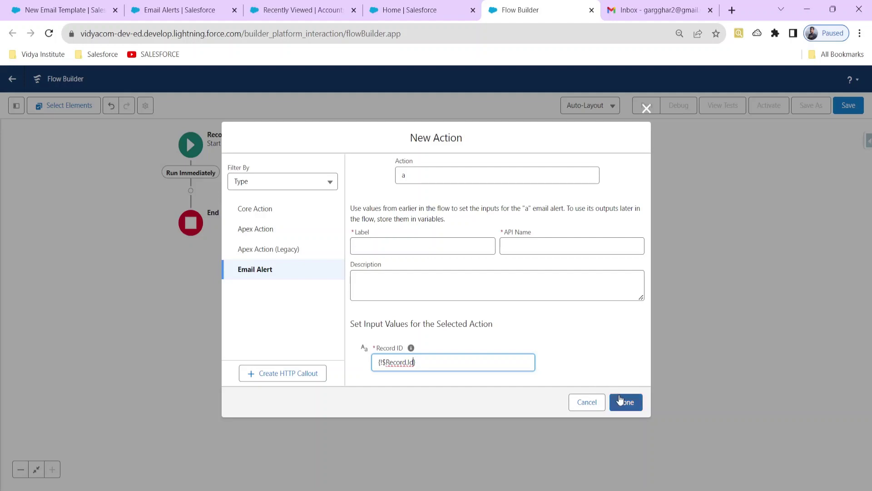
click(620, 399)
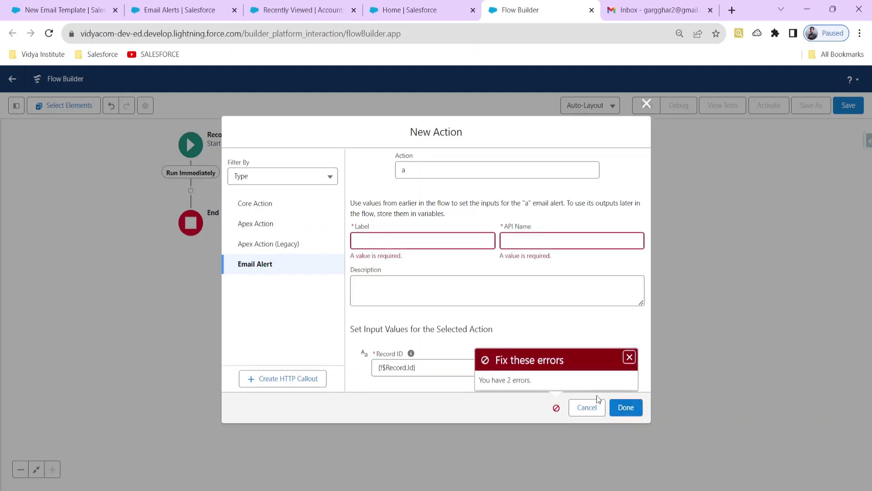
click(589, 403)
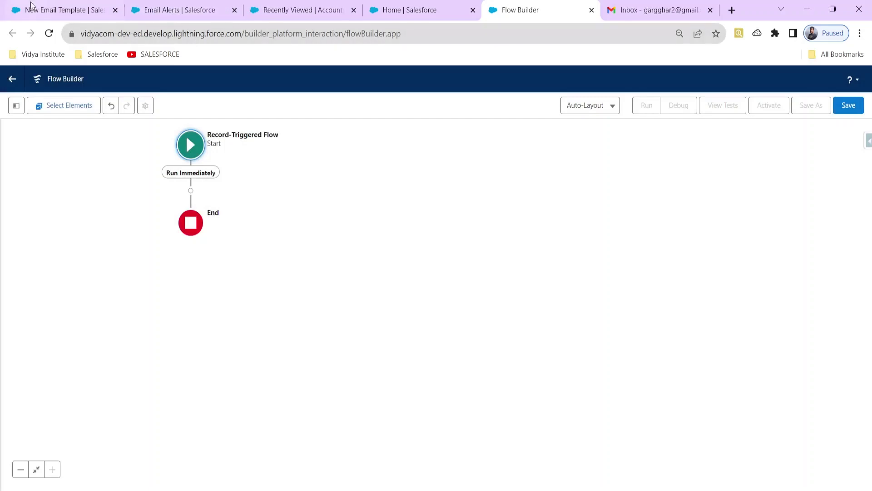
Name the new email template 'Account Email Template'.
click(62, 9)
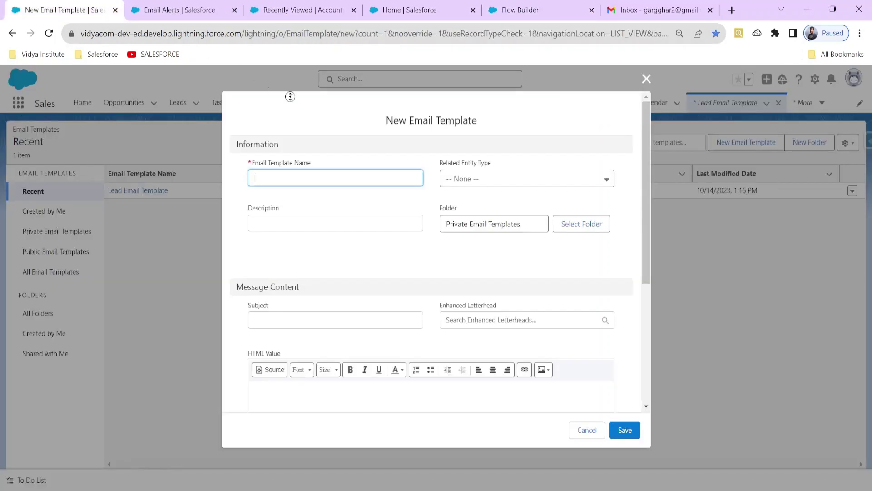
text(Account Email Temapl)
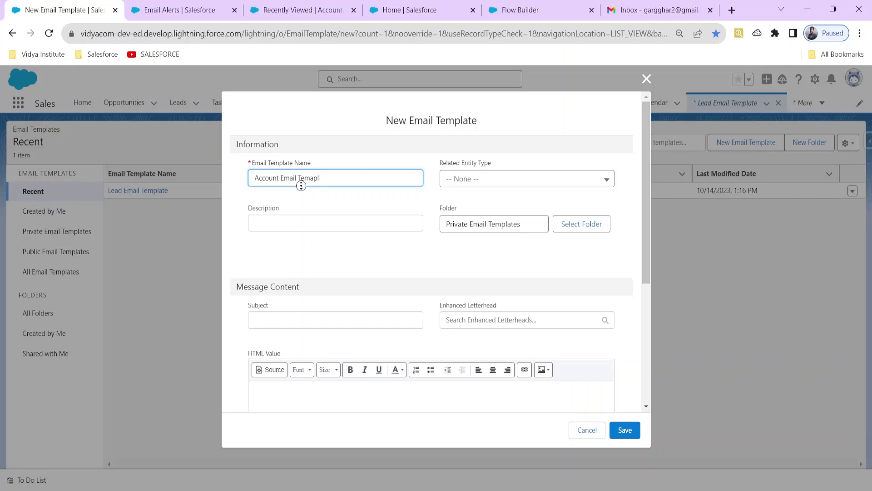
key(BackSpace)
key(BackSpace)
key(BackSpace)
text(plate)
Set the template's Related Entity Type to Account.
click(466, 182)
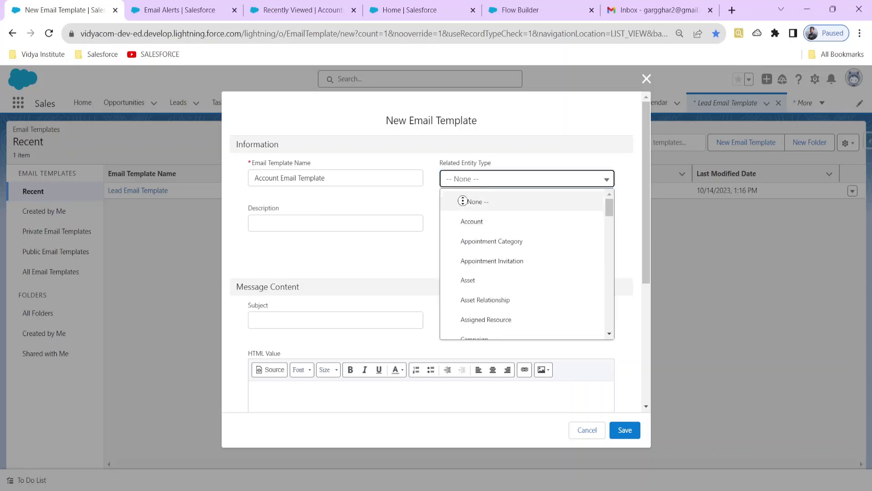
click(468, 221)
scroll(291, 268, down, 3)
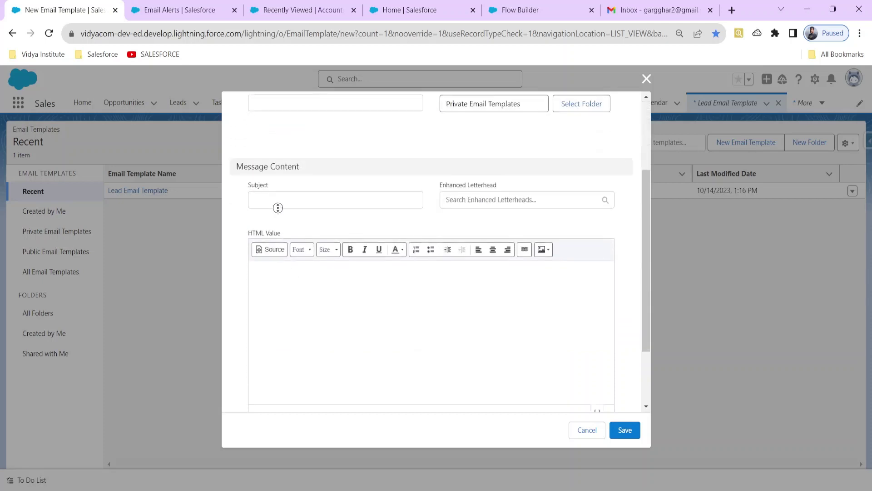
Enter subject 'Attention ! New Account is created' and begin the body with 'Hi, Pls check Created by'.
click(274, 204)
text(A)
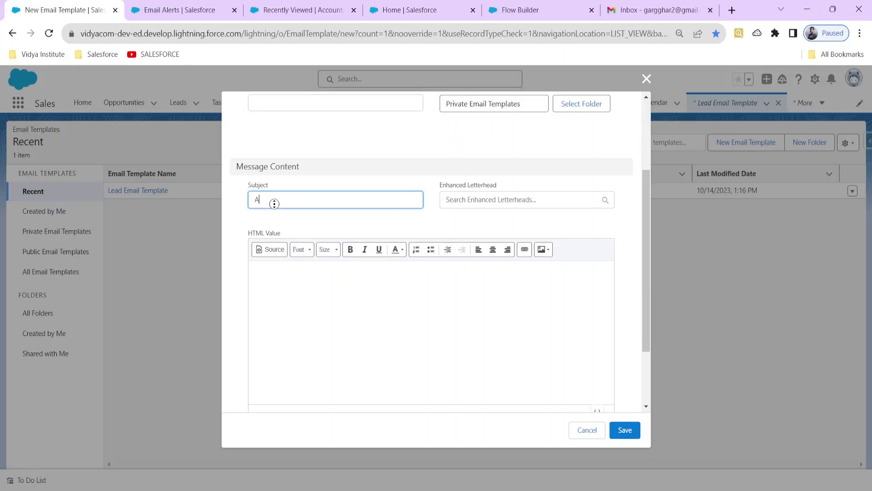
text(ttention ! New Account is create)
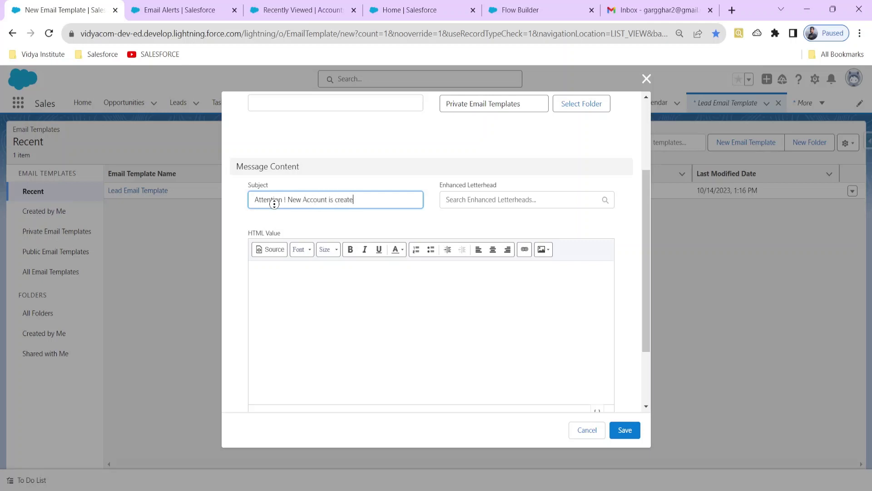
text(d)
click(310, 281)
text(Hi)
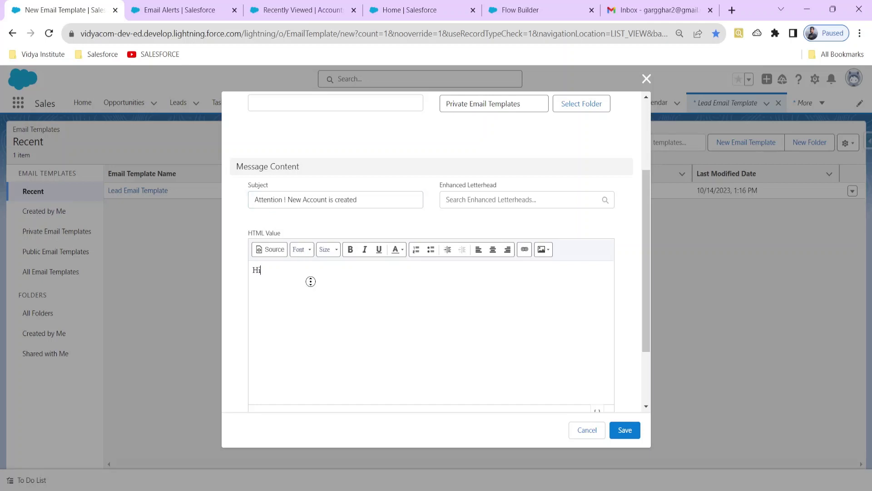
text(, Pls check )
text(Created by)
Open a blank New Account form, then return to the email template.
click(311, 7)
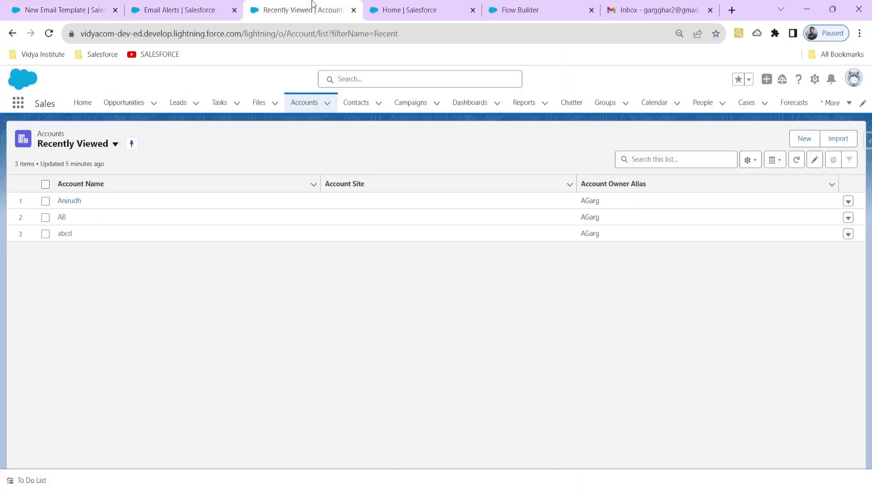
click(791, 140)
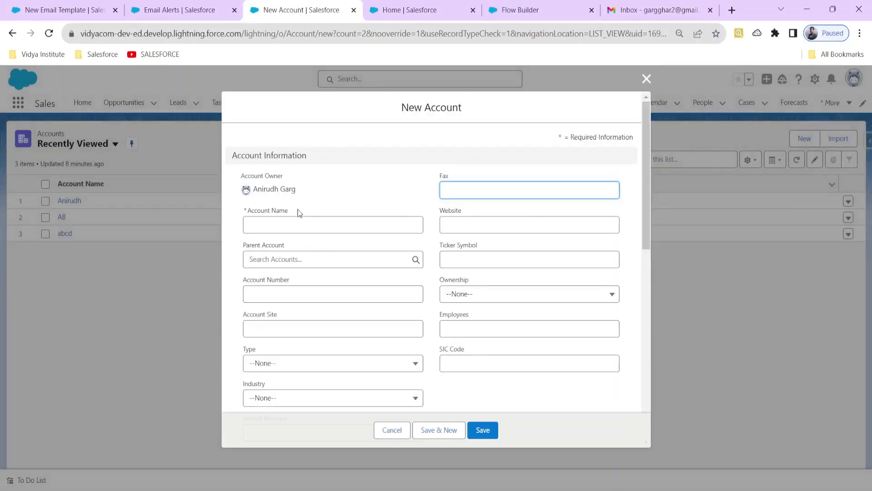
click(68, 10)
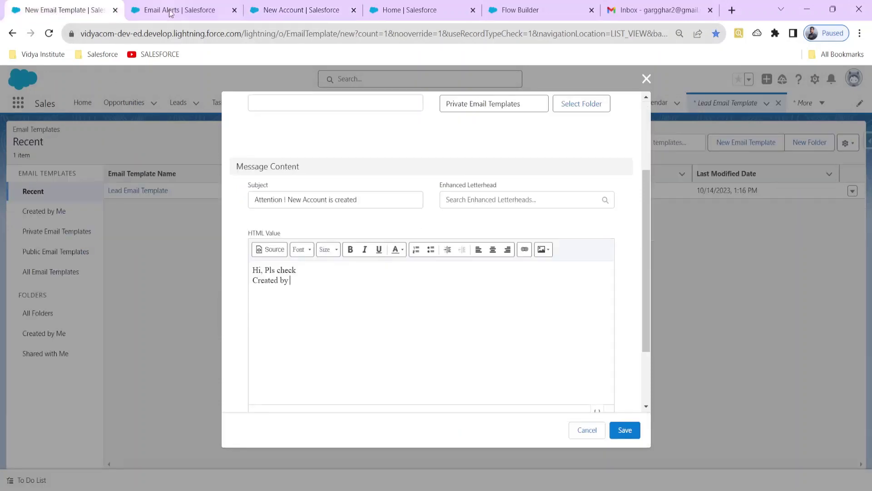
click(182, 10)
click(75, 13)
Insert the Account Name merge field into the body and cut it back out.
scroll(507, 249, down, 3)
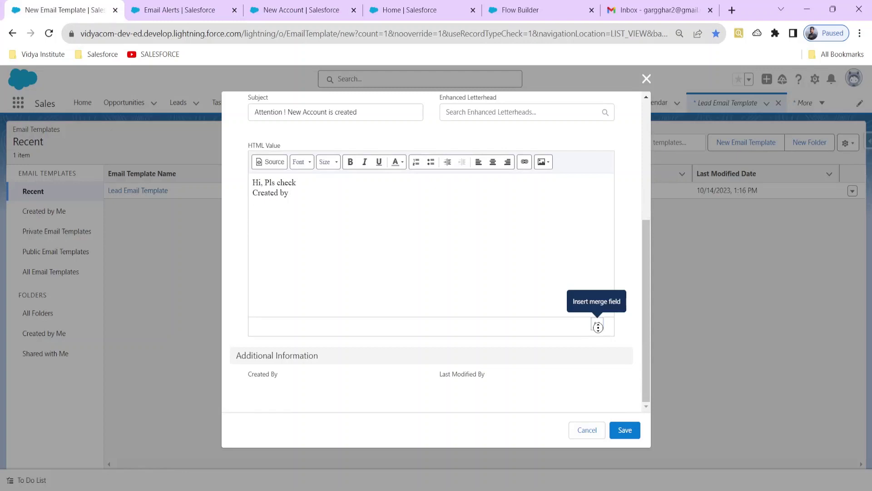
click(598, 325)
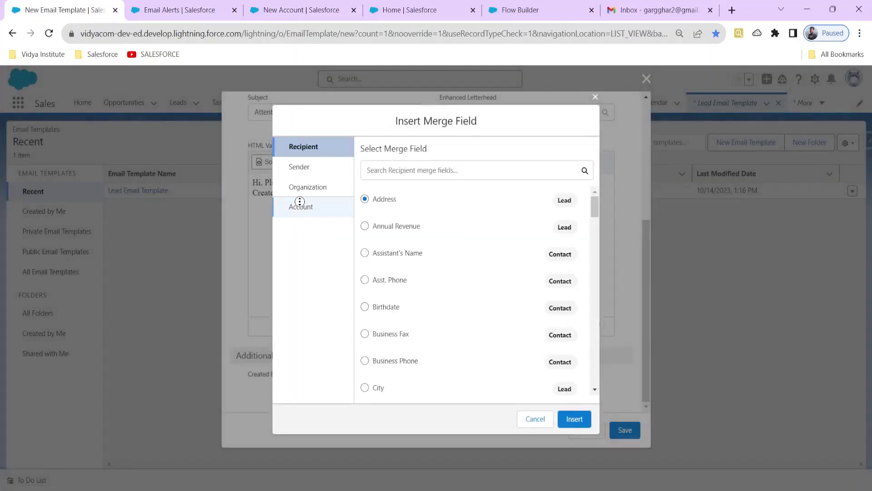
click(302, 206)
click(384, 171)
text(name)
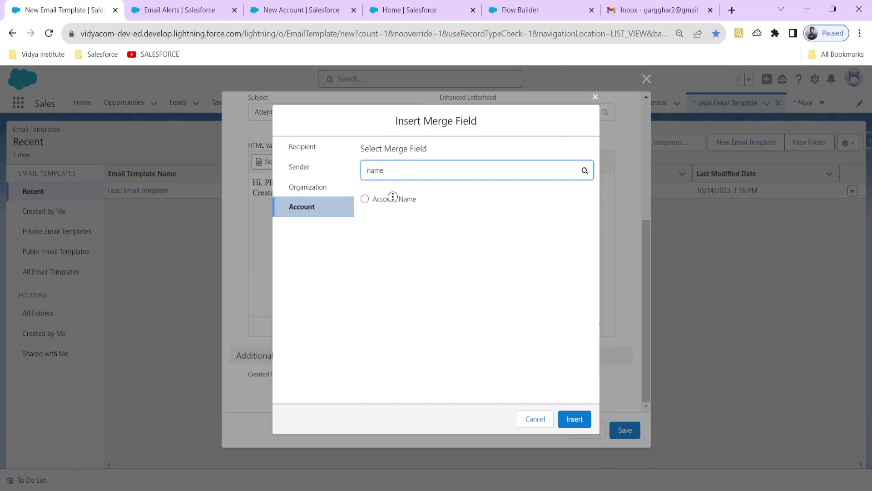
click(392, 198)
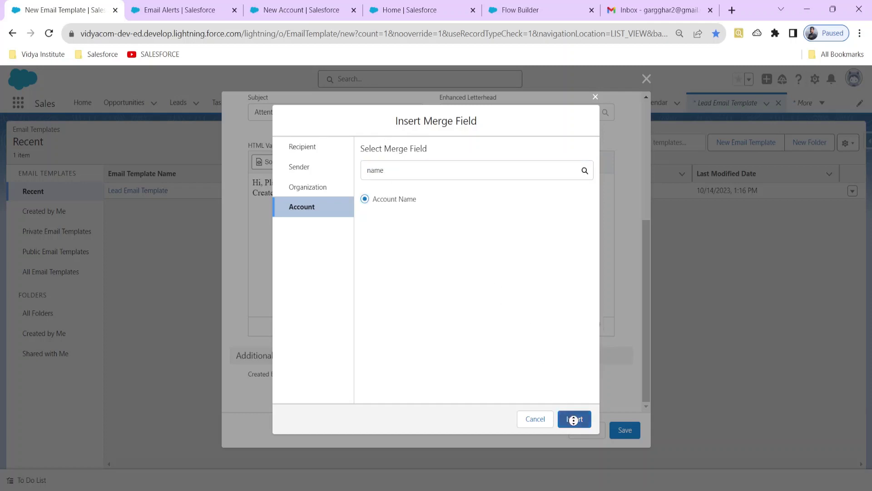
click(575, 418)
drag(364, 195, 291, 196)
key(ctrl+c)
key(BackSpace)
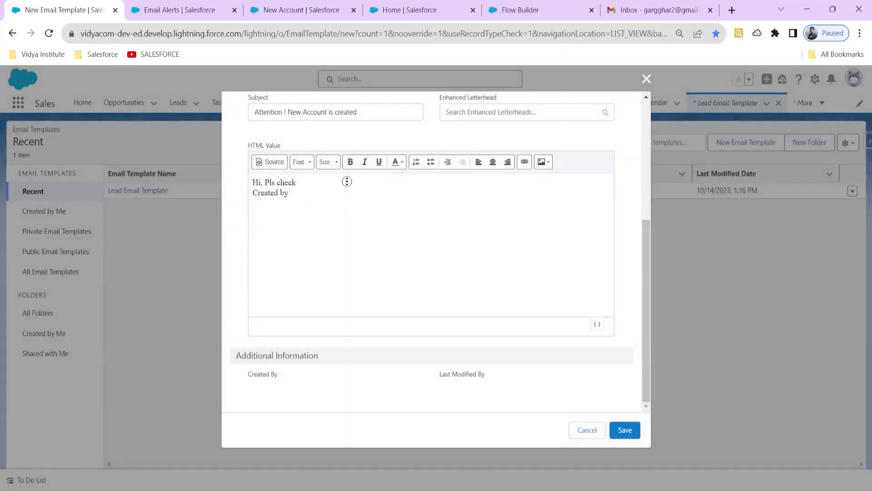
Append {{{Account.Name}}} to the template subject and bring up the New Email Alert page.
scroll(372, 149, up, 2)
click(368, 174)
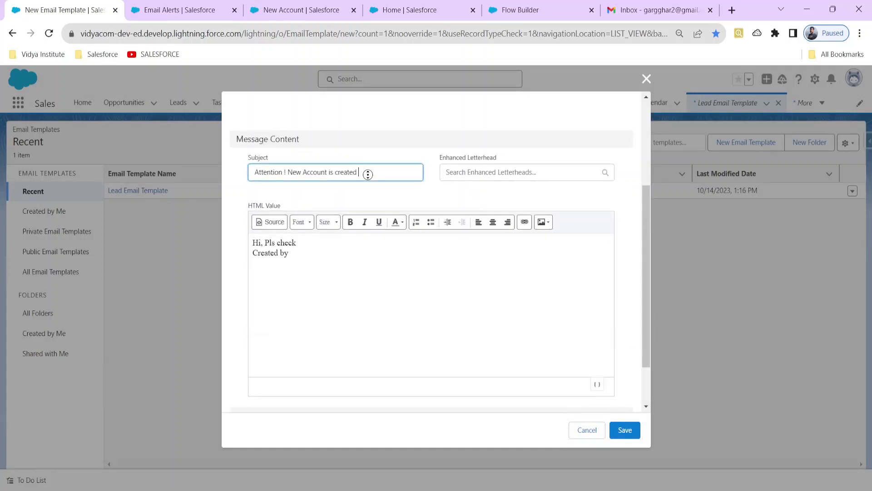
key(ctrl+v)
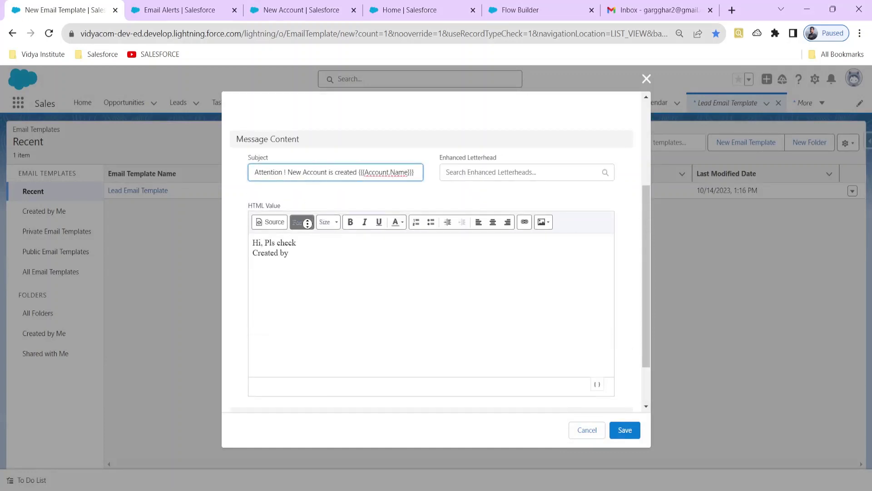
click(158, 10)
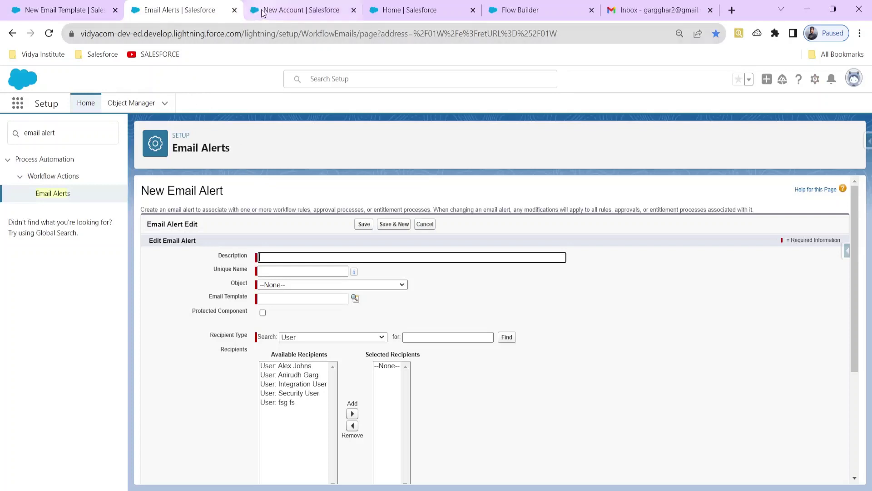
Review the new account's Type picklist values, then place the cursor after 'Created by' in the template body.
click(263, 10)
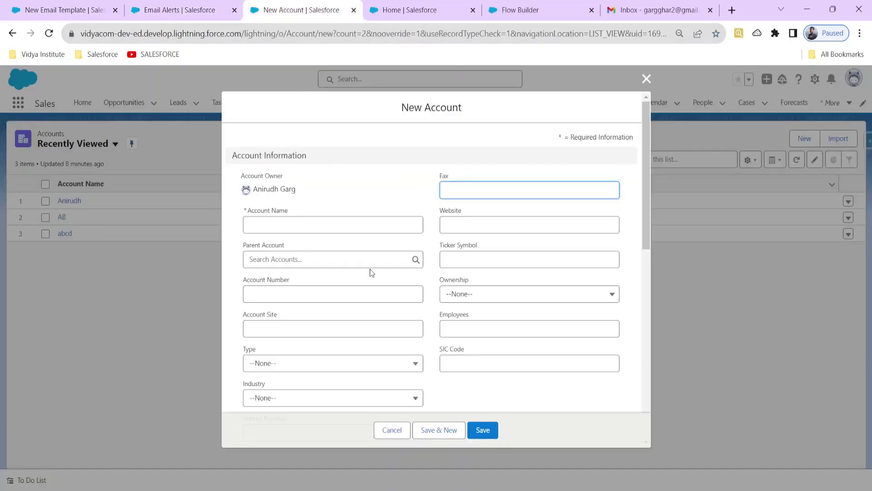
scroll(362, 277, down, 3)
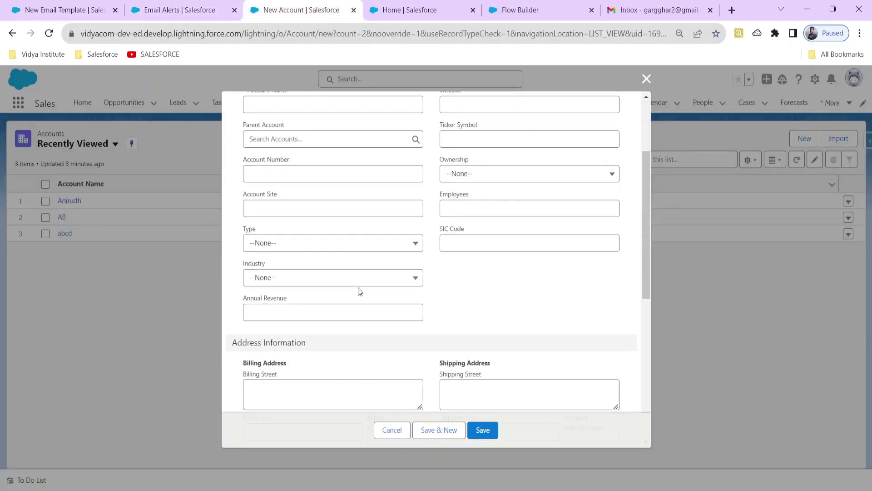
click(286, 248)
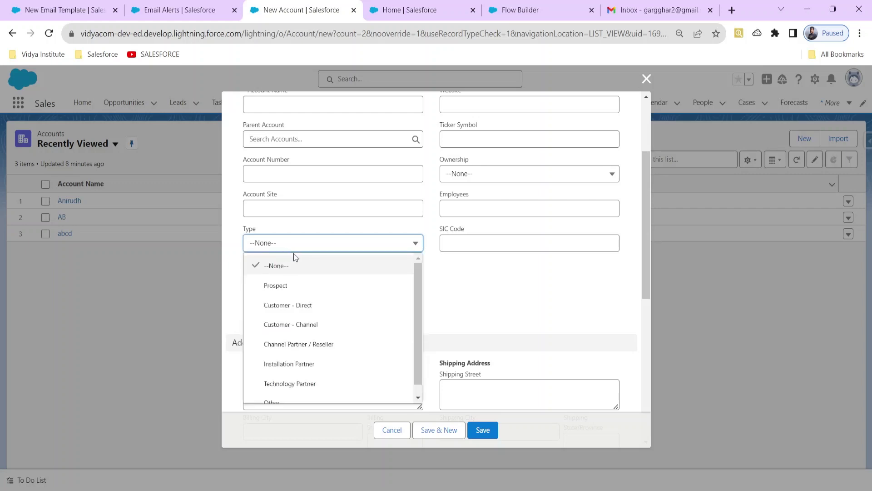
click(27, 18)
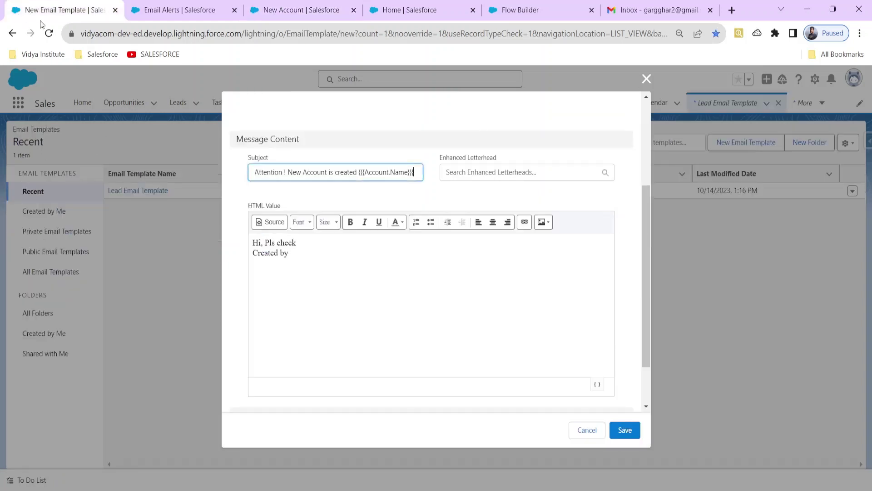
click(302, 254)
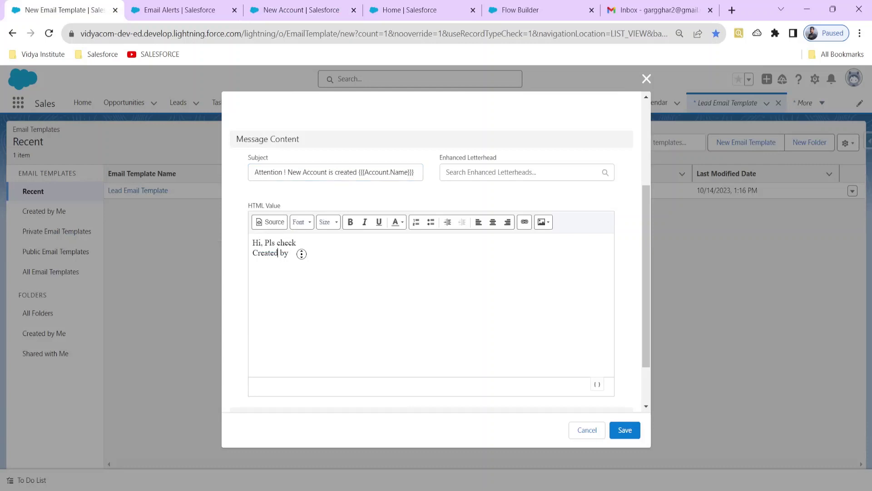
Change the second body line to 'Account Type is :' followed by the {{{Account.Type}}} merge field.
key(BackSpace)
key(BackSpace)
key(BackSpace)
key(BackSpace)
key(BackSpace)
key(BackSpace)
key(BackSpace)
text(Account Type is )
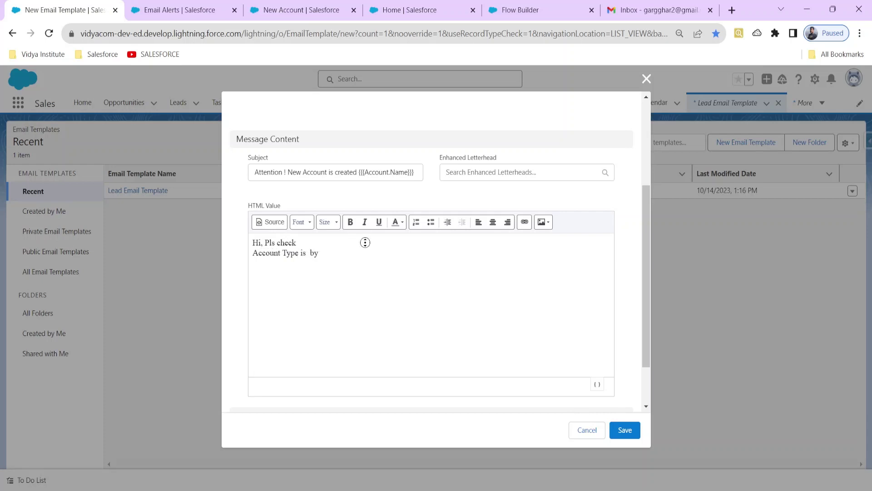
text(:)
key(BackSpace)
key(BackSpace)
key(BackSpace)
scroll(527, 263, down, 2)
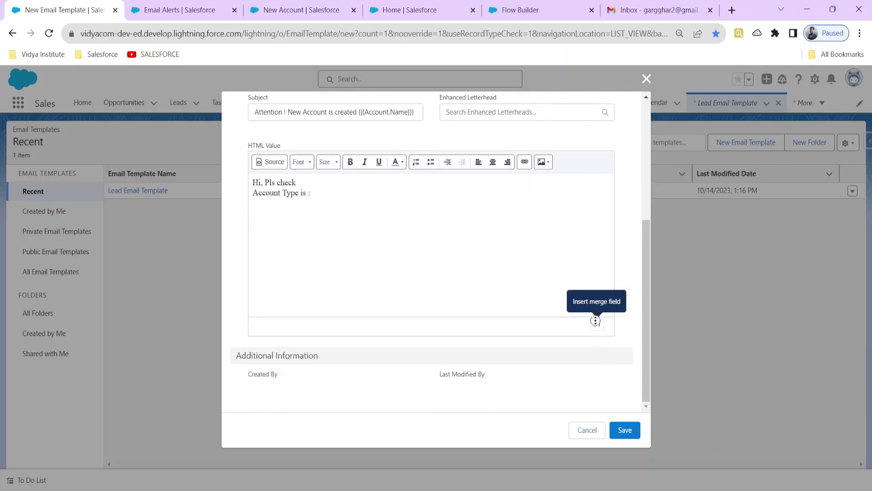
click(596, 323)
click(302, 206)
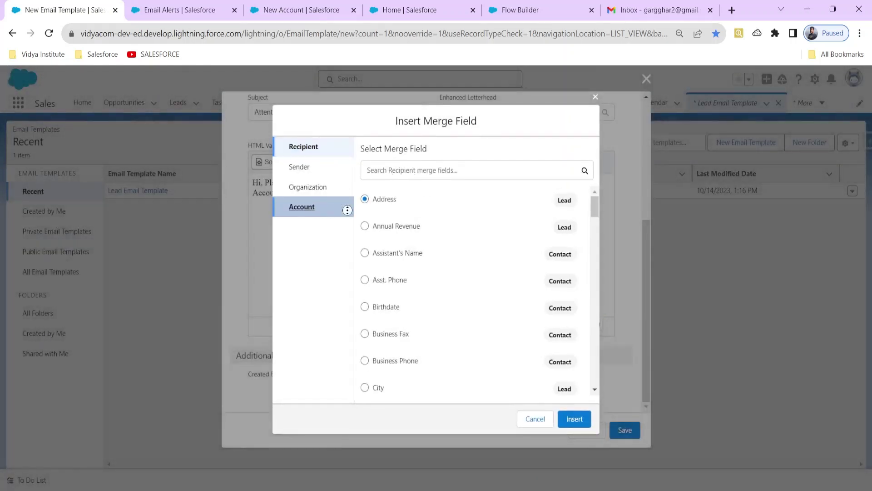
click(434, 172)
text(type)
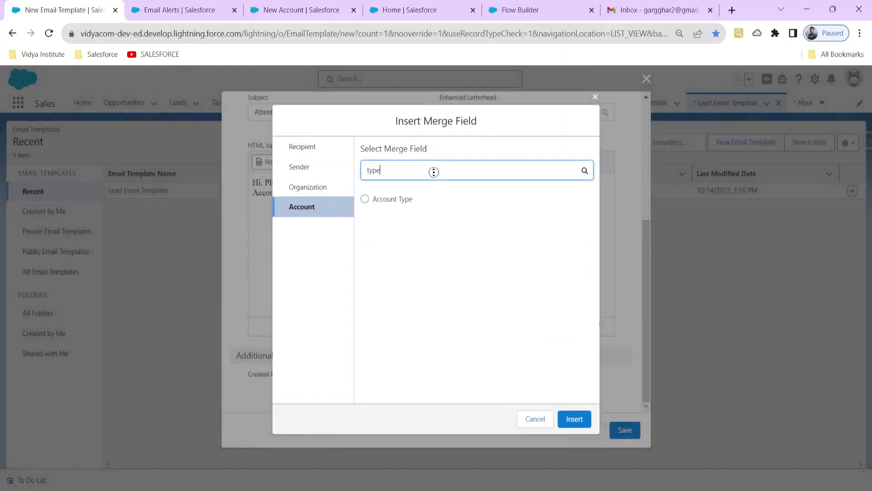
click(402, 200)
click(580, 417)
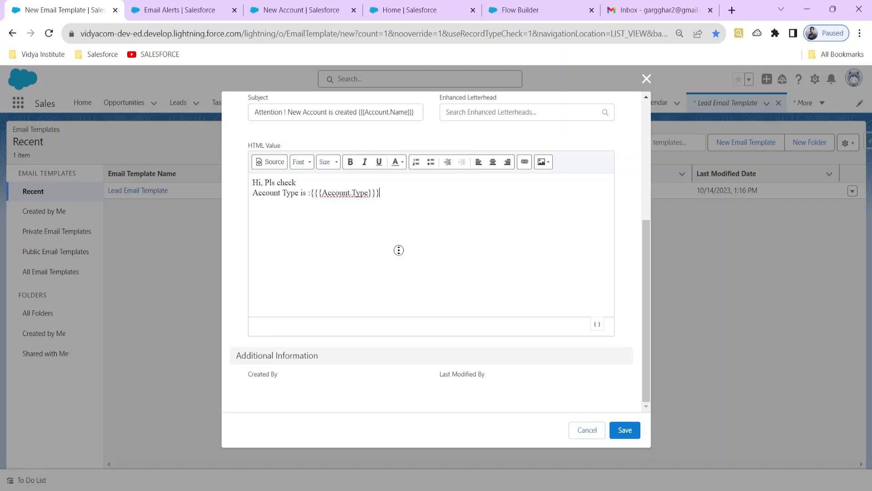
Save the Account Email Template.
scroll(395, 248, up, 5)
scroll(426, 273, down, 4)
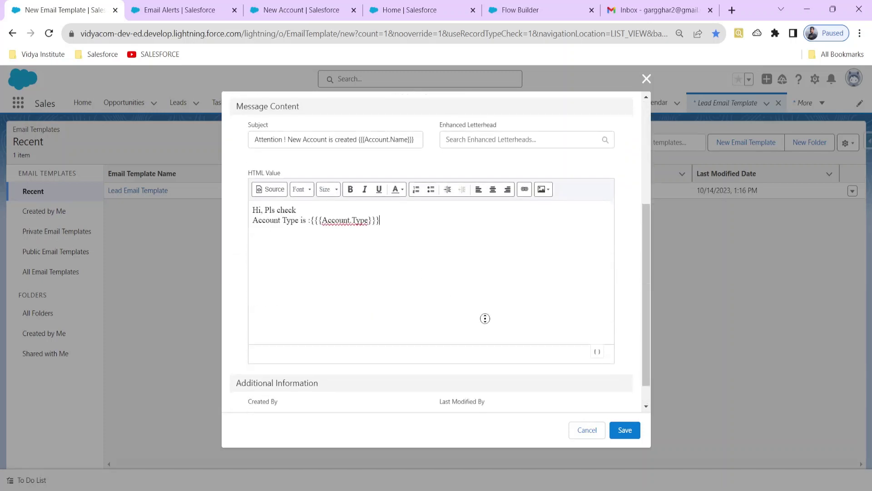
click(629, 425)
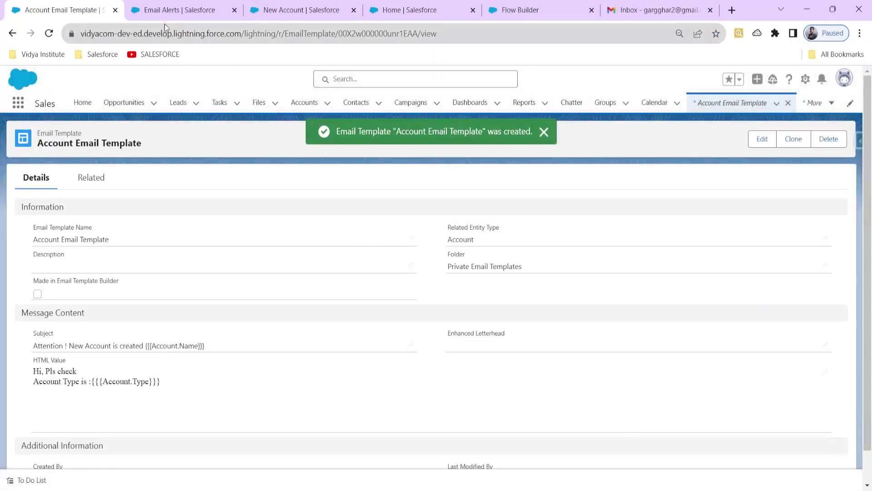
click(168, 15)
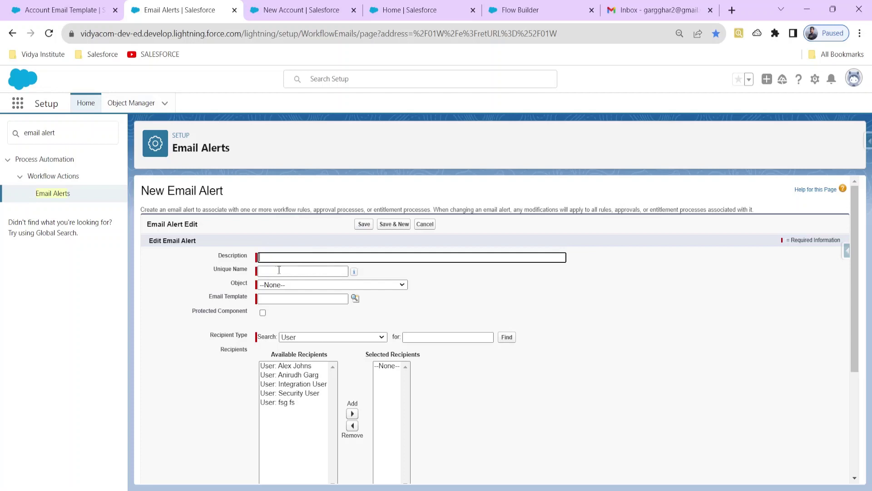
scroll(303, 295, down, 4)
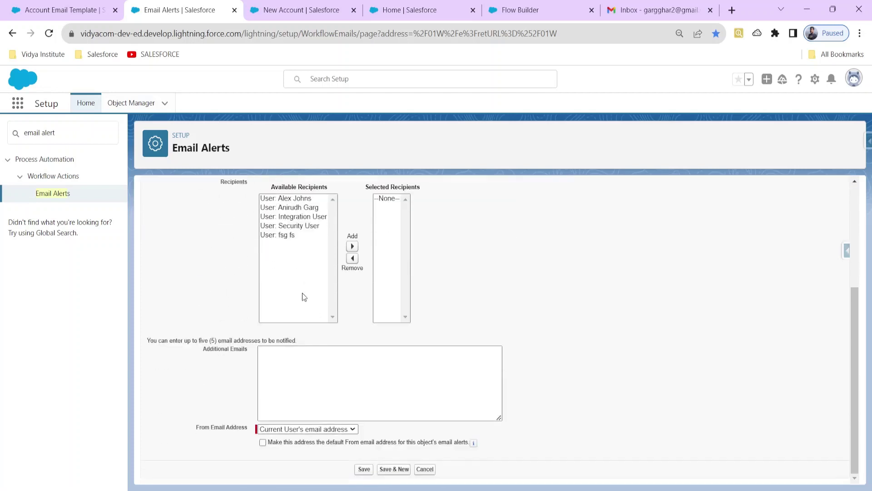
scroll(302, 295, up, 1)
scroll(302, 295, up, 3)
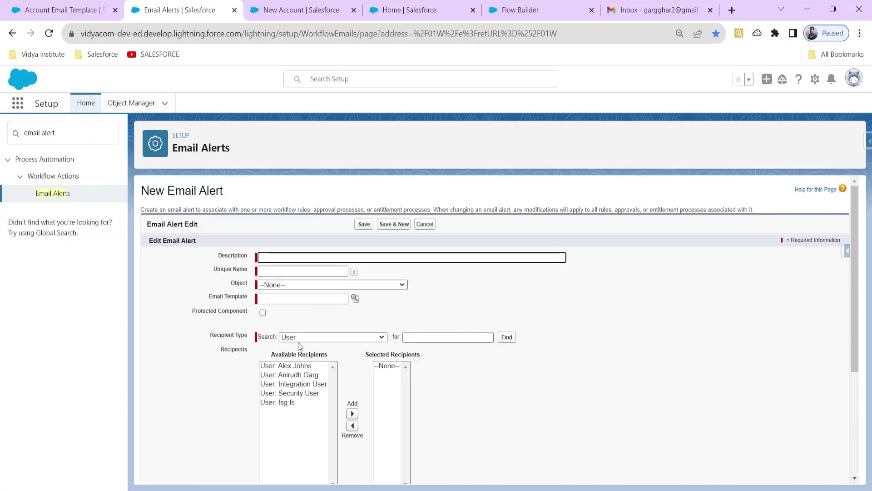
scroll(299, 345, down, 3)
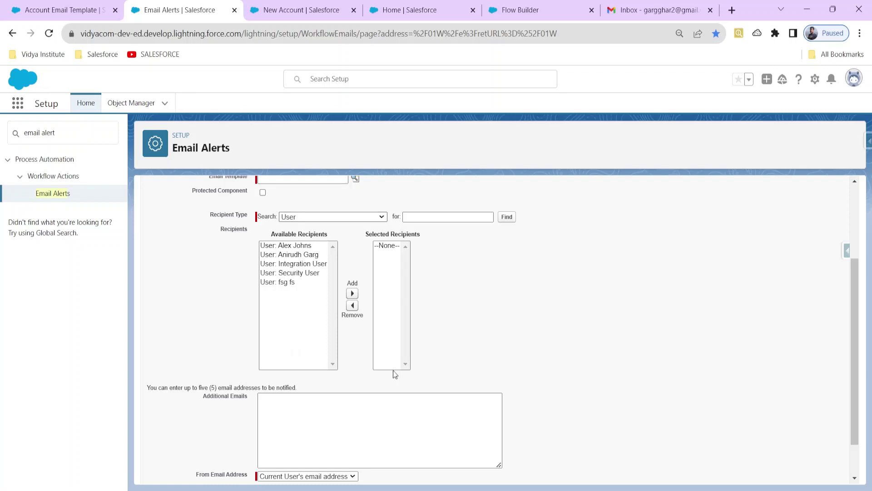
scroll(393, 372, up, 2)
scroll(395, 373, up, 2)
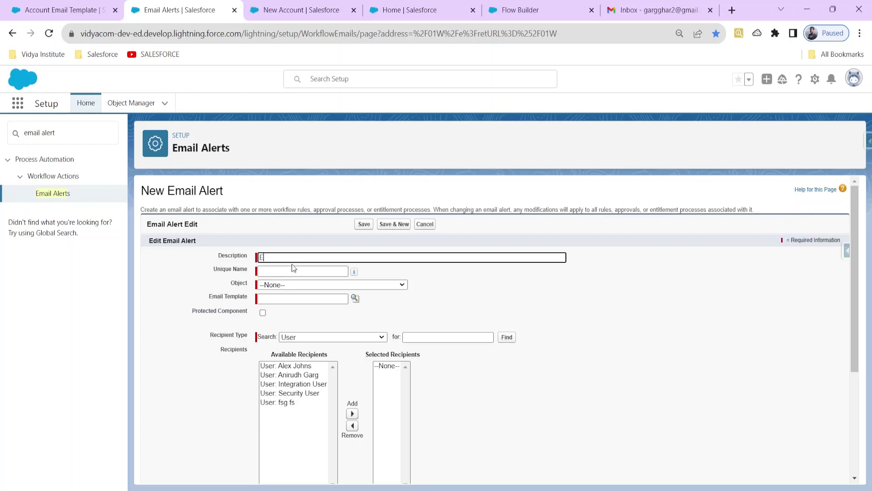
Enter description 'Our 1st alert', let Unique Name auto-fill, and set Object to Account.
text(Our 1st alet)
key(BackSpace)
text(rt)
key(Tab)
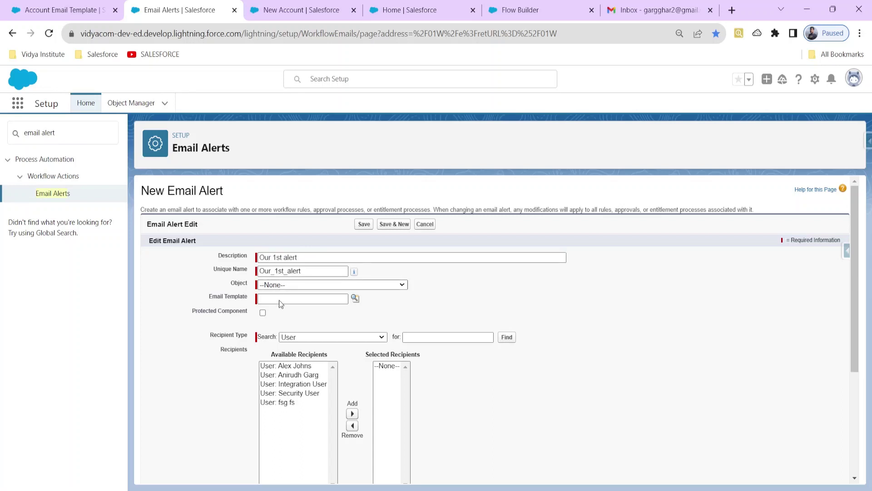
click(279, 299)
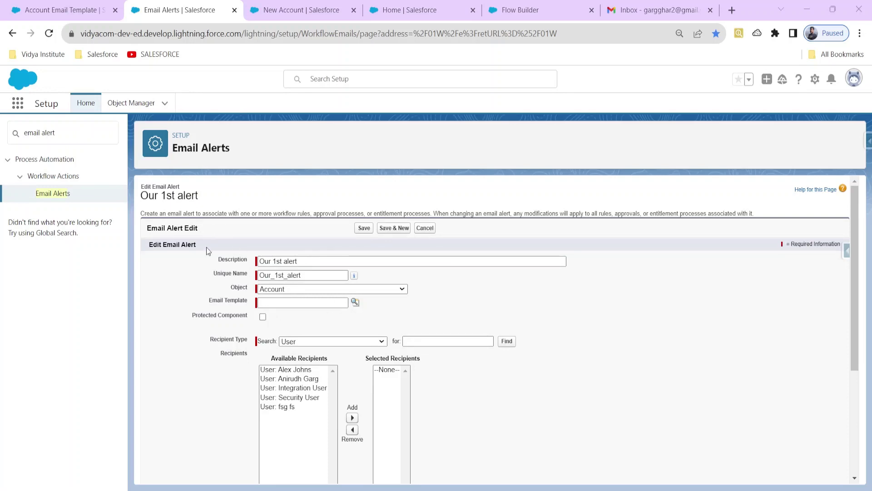
Check the Account Email Template record, then reload the email alert page.
click(40, 9)
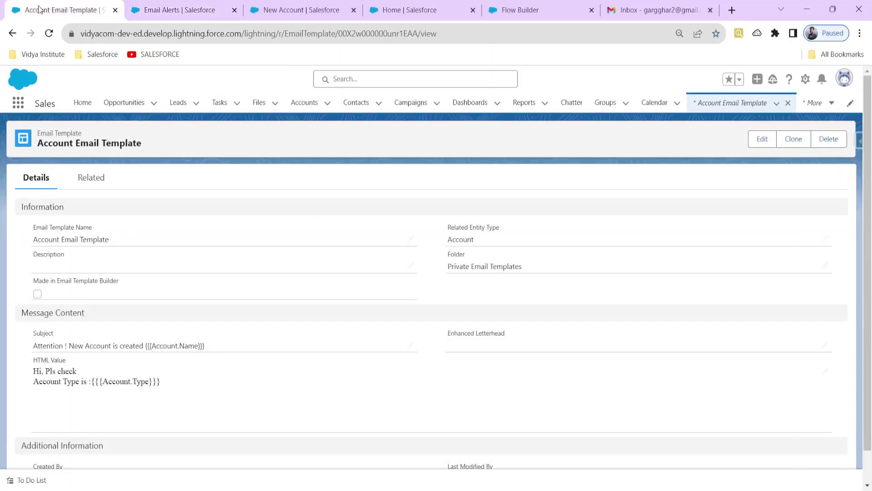
click(170, 9)
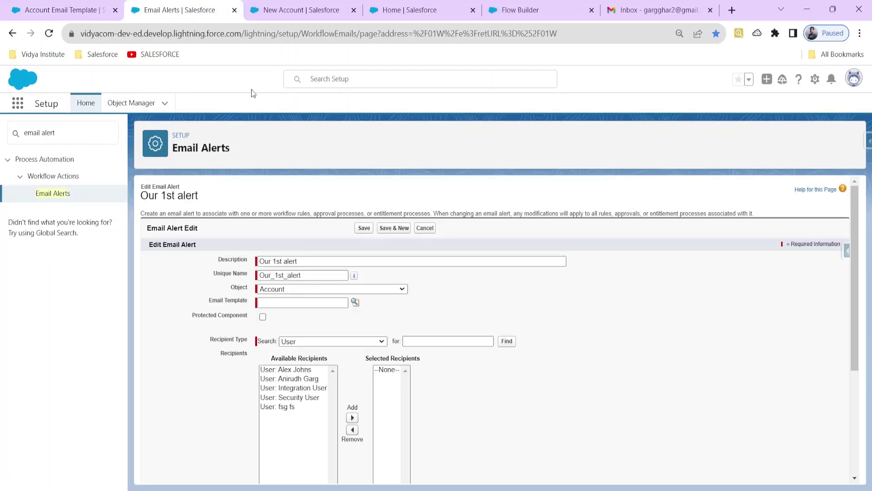
drag(303, 261, 239, 261)
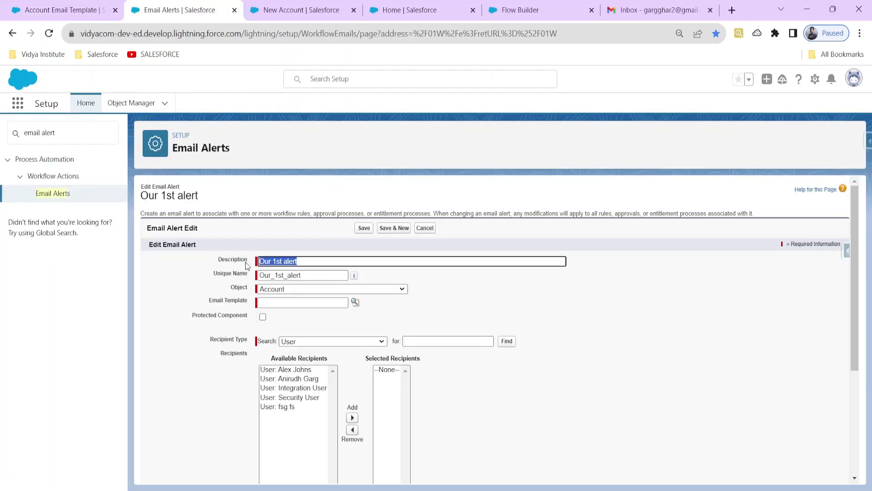
click(54, 36)
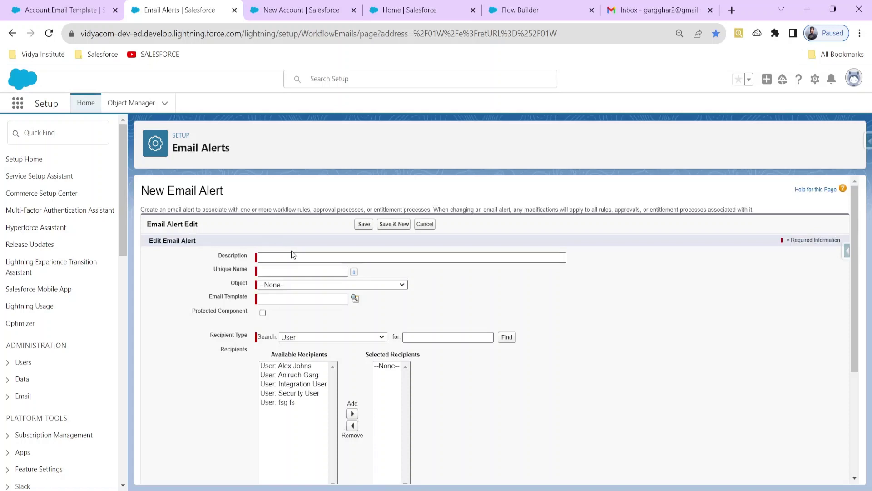
Refill the alert with description 'Our 1st alert' and object Account, then review the template record.
click(294, 255)
text(Our 1st alert)
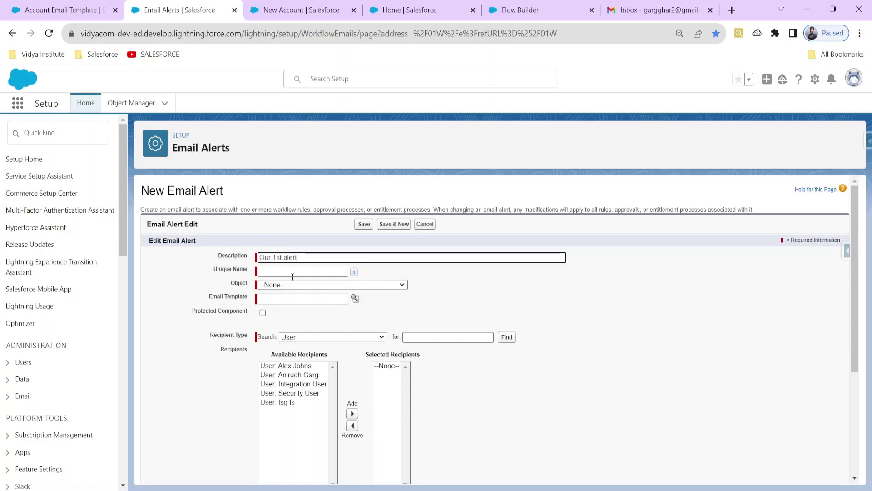
click(293, 285)
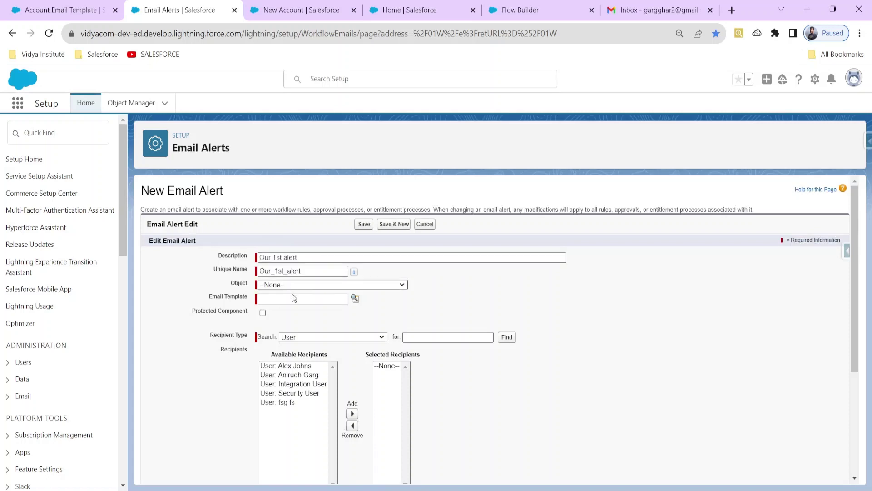
click(292, 301)
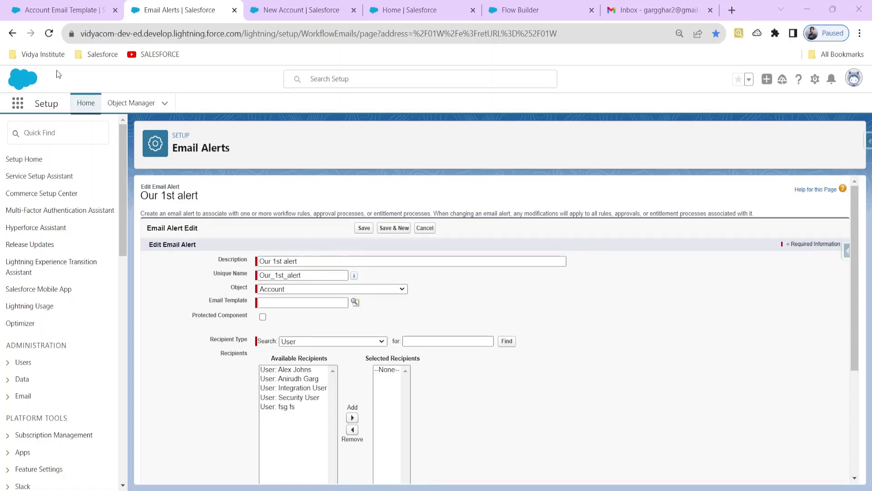
click(55, 10)
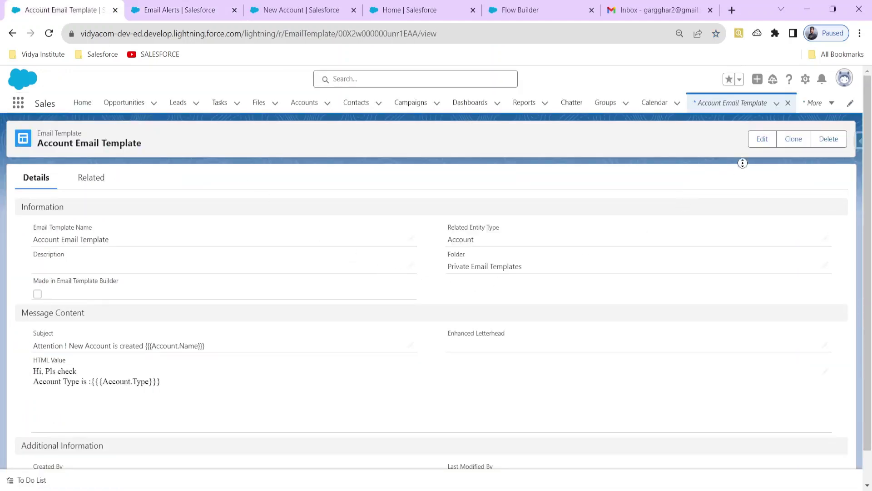
click(191, 10)
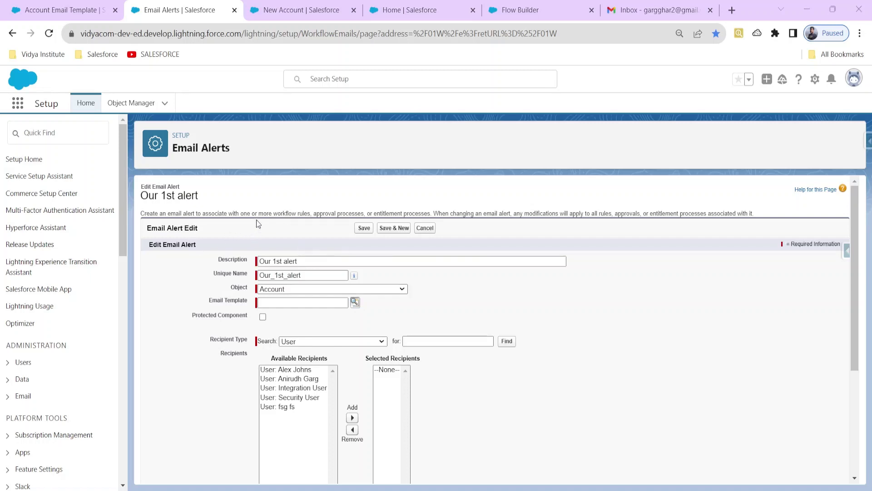
Move the Account Email Template into the Public Email Templates folder and save it.
click(41, 8)
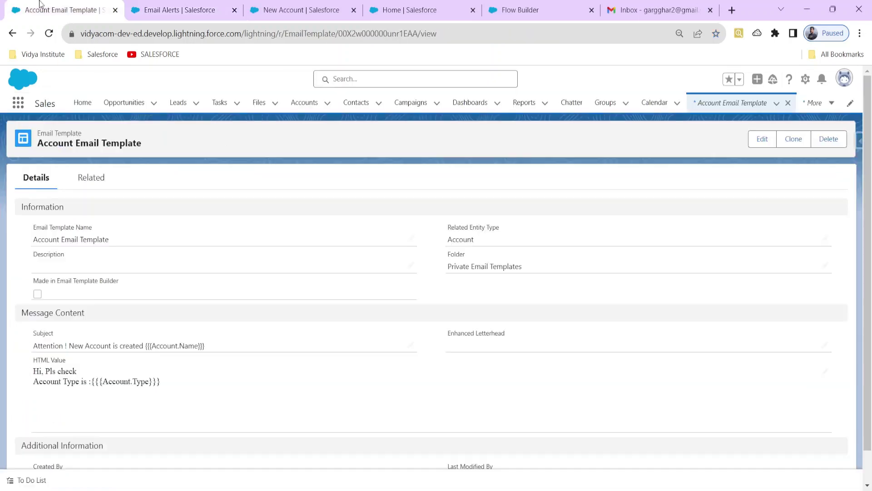
click(766, 138)
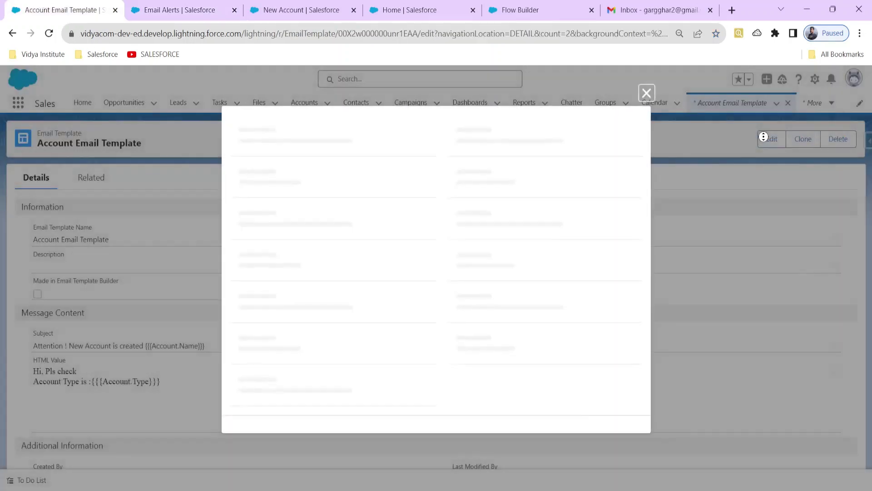
click(568, 223)
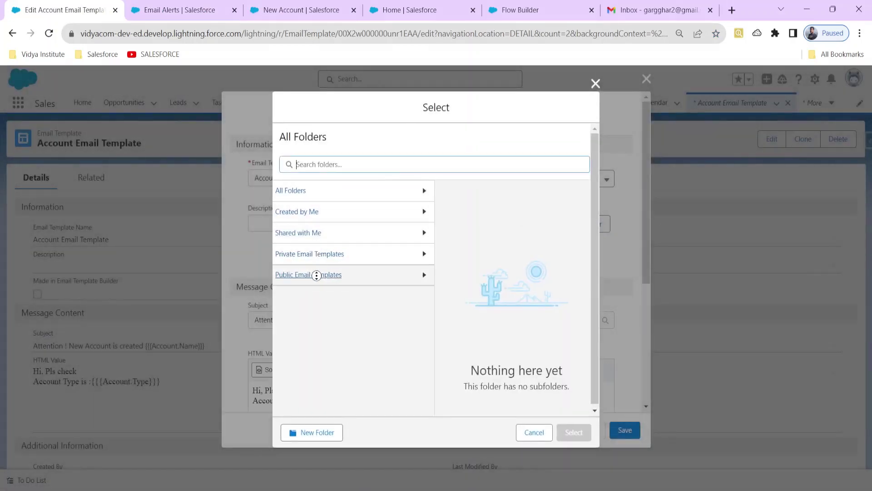
click(318, 274)
click(574, 432)
click(625, 430)
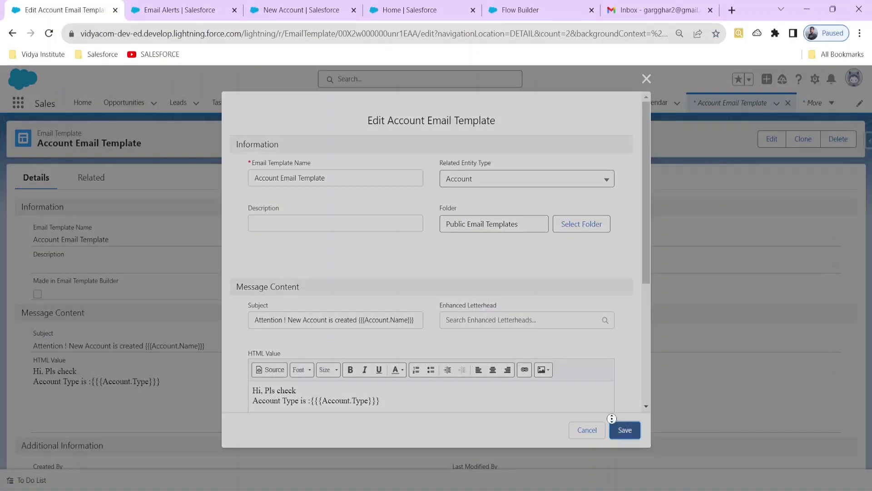
click(179, 9)
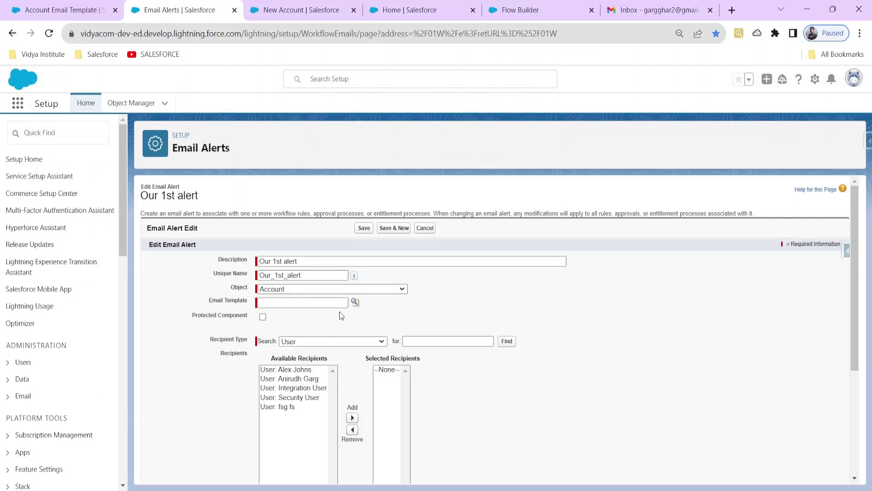
Choose Account Email Template, add the org user as recipient, enter an additional email address, and save.
click(354, 302)
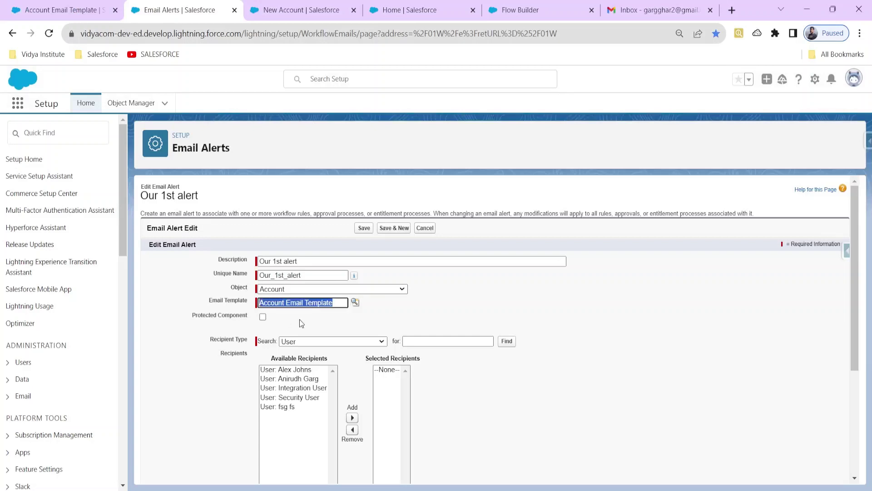
scroll(302, 342, down, 3)
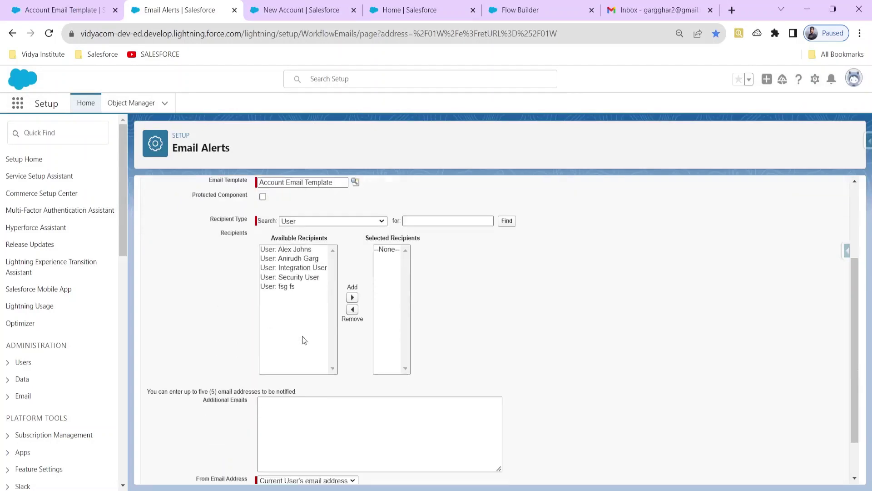
click(303, 258)
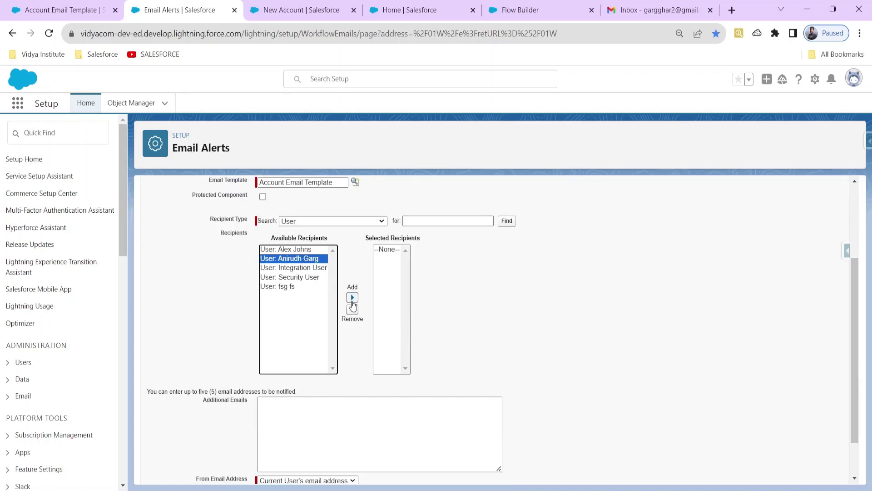
click(352, 298)
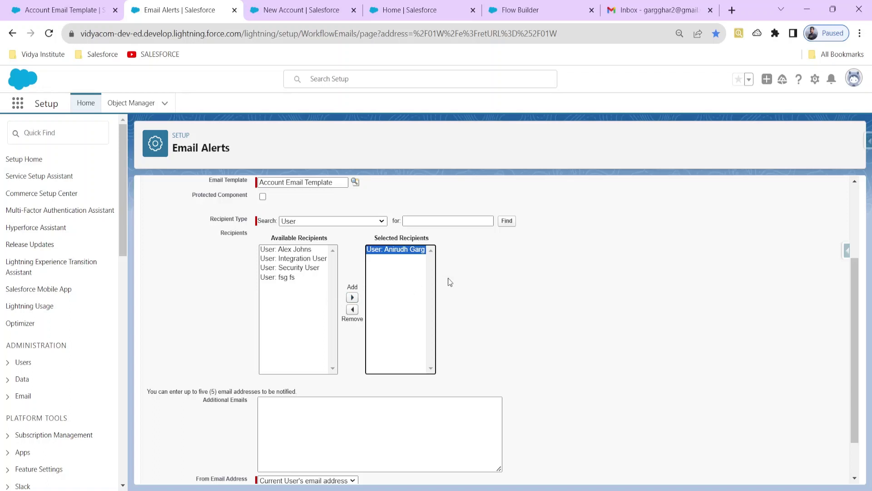
scroll(309, 349, down, 1)
click(308, 347)
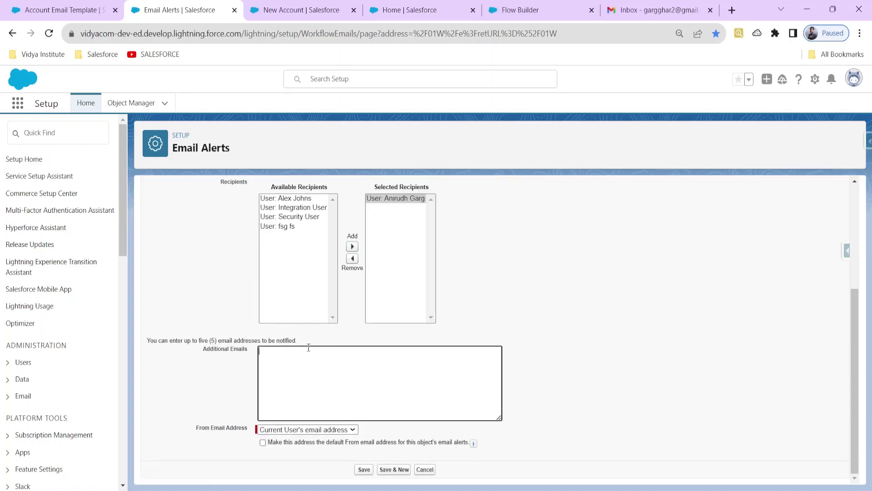
click(364, 469)
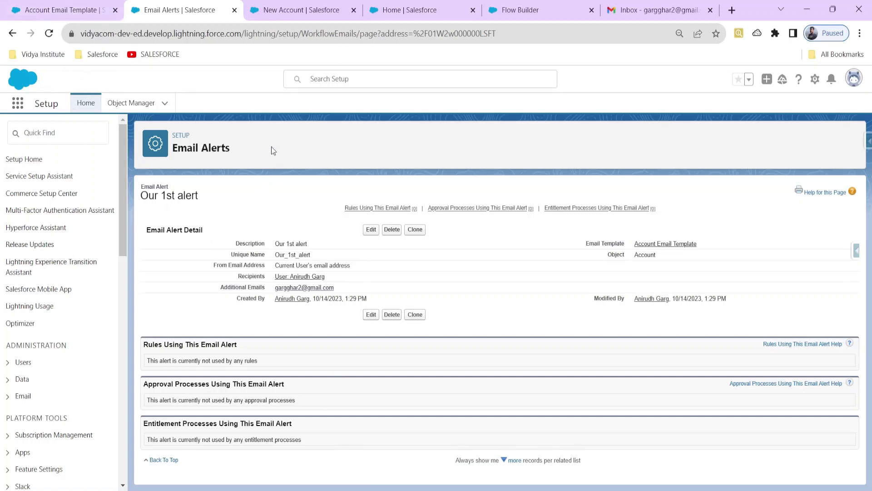
Return to the flow canvas and add a Send Email Alert action after the Start element.
click(280, 13)
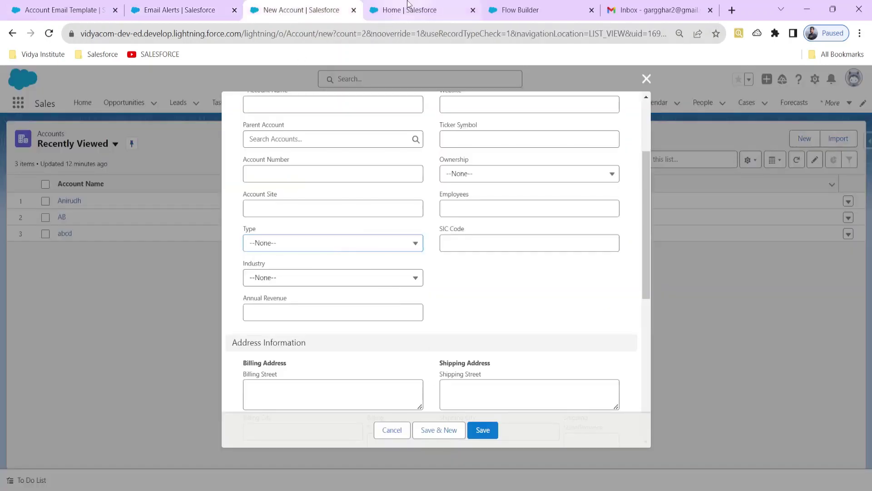
click(403, 13)
click(512, 16)
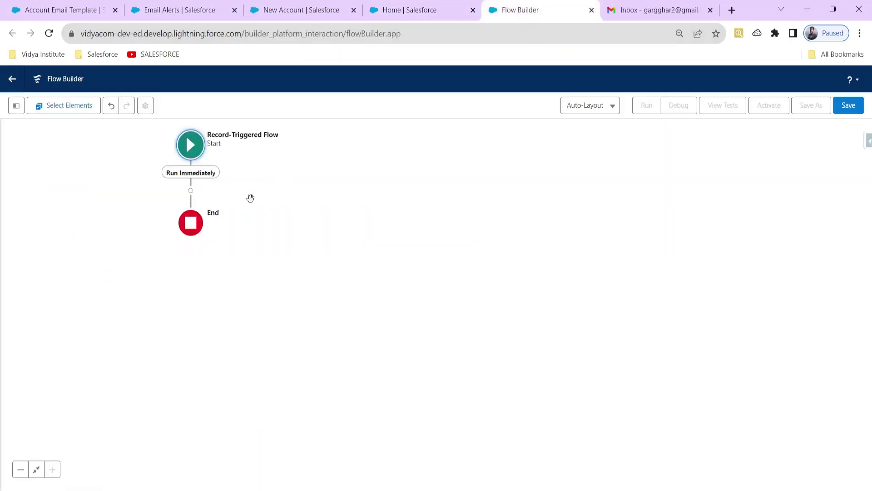
drag(245, 205, 294, 273)
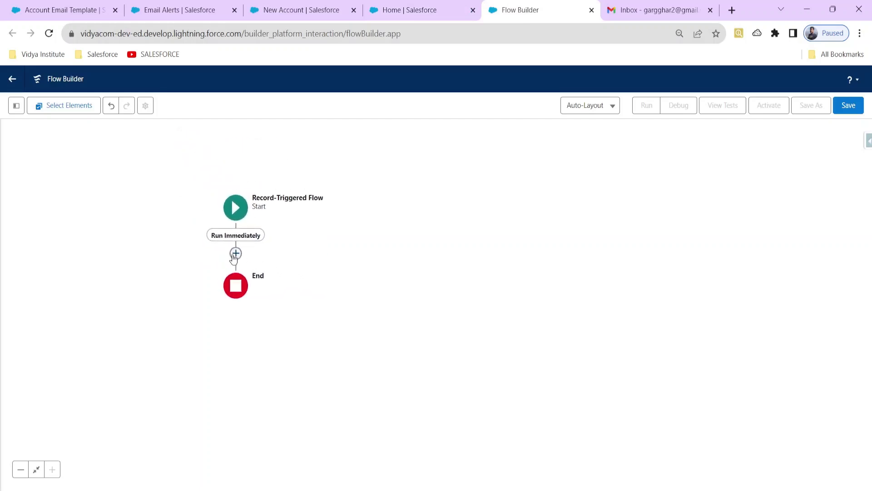
click(236, 253)
click(232, 213)
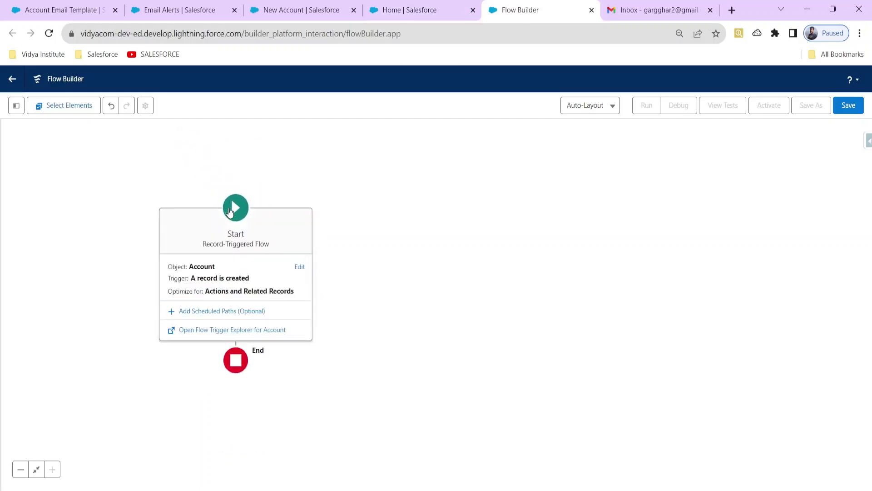
click(305, 247)
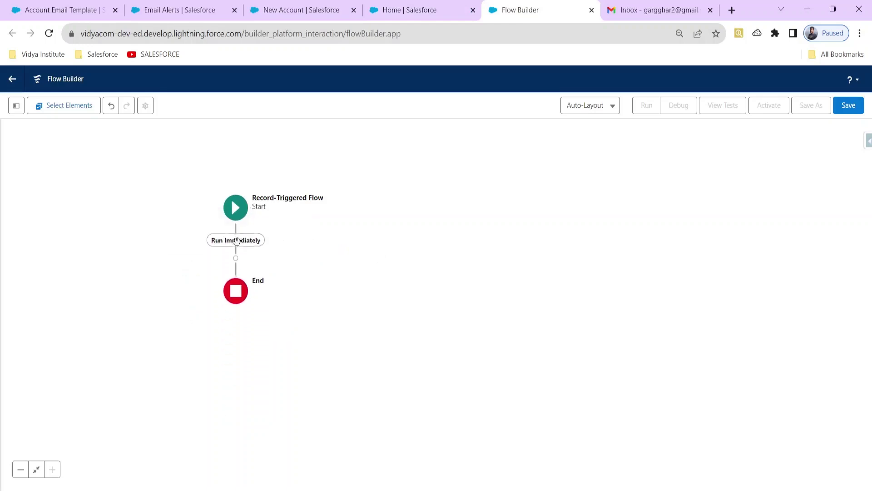
click(236, 253)
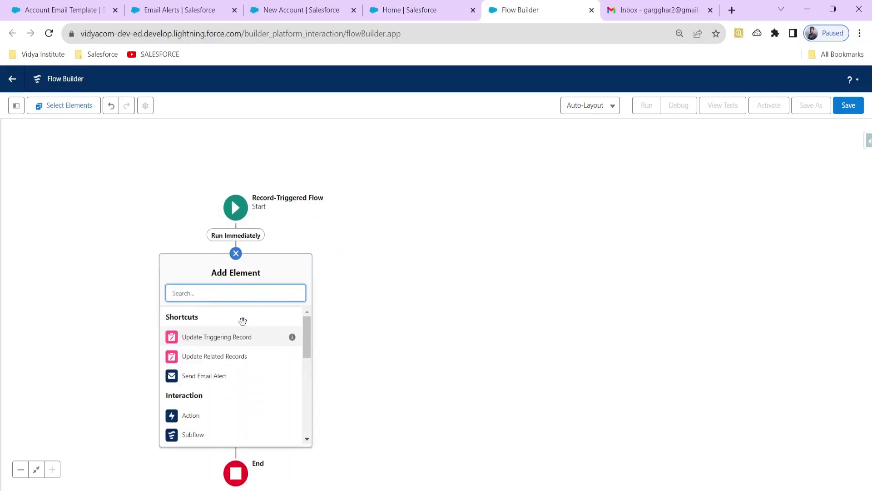
text(aler)
click(211, 317)
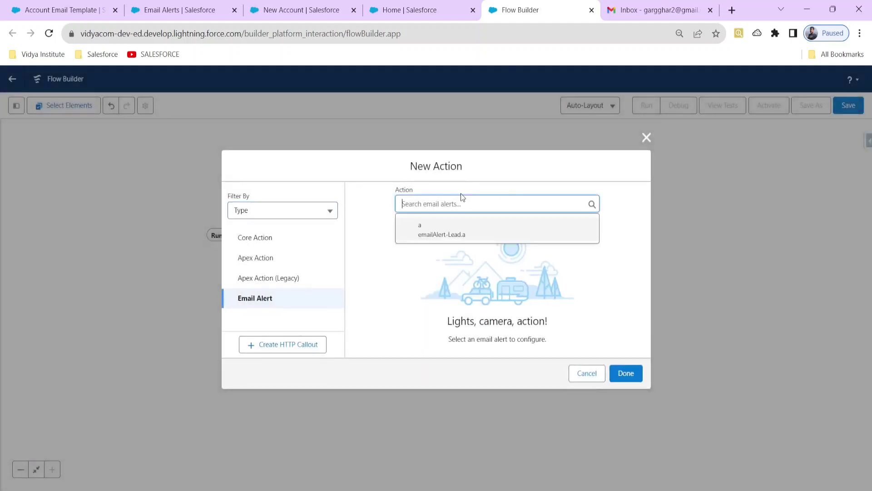
Confirm Our 1st alert exists in Email Alerts, then reload Flow Builder since it isn't listed.
click(61, 6)
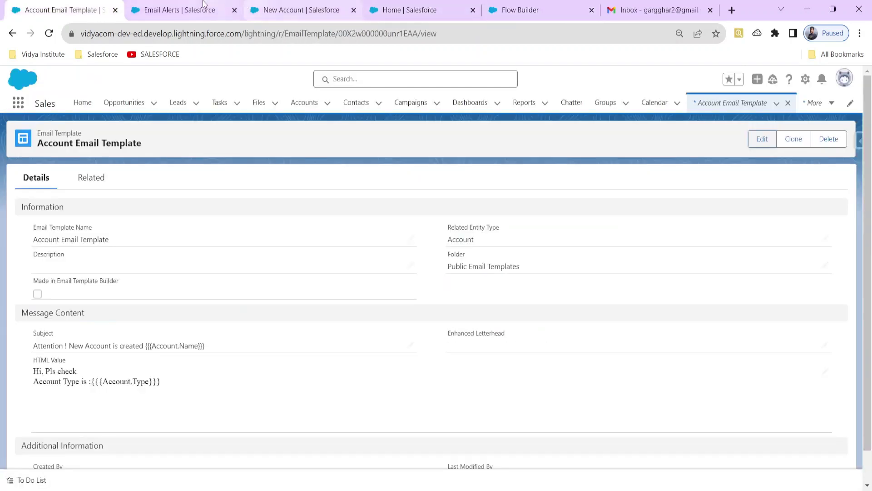
click(176, 6)
click(291, 9)
click(407, 9)
click(522, 10)
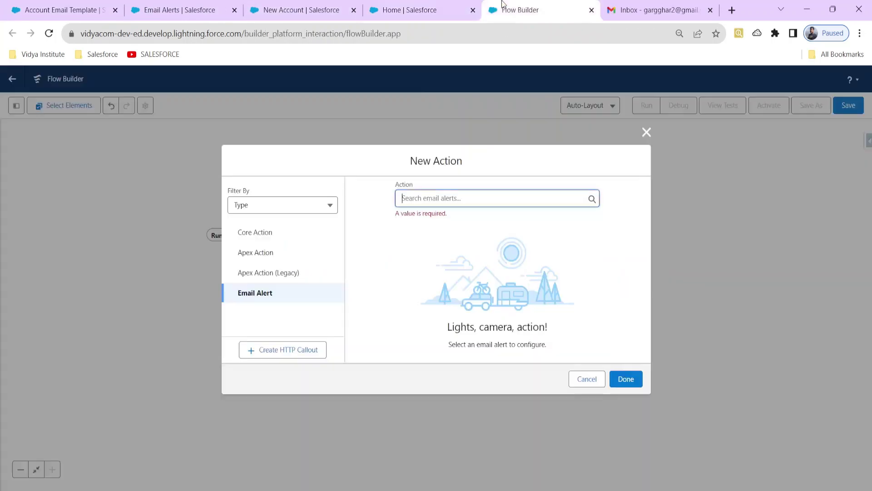
click(508, 197)
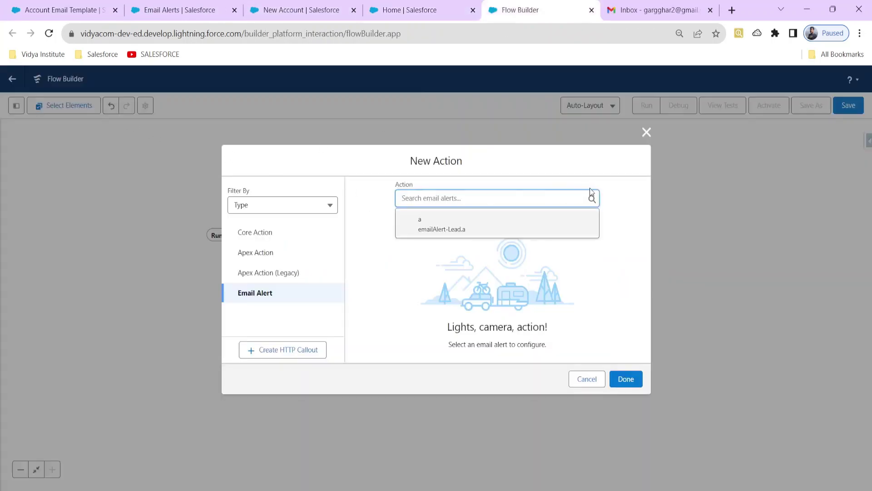
click(47, 38)
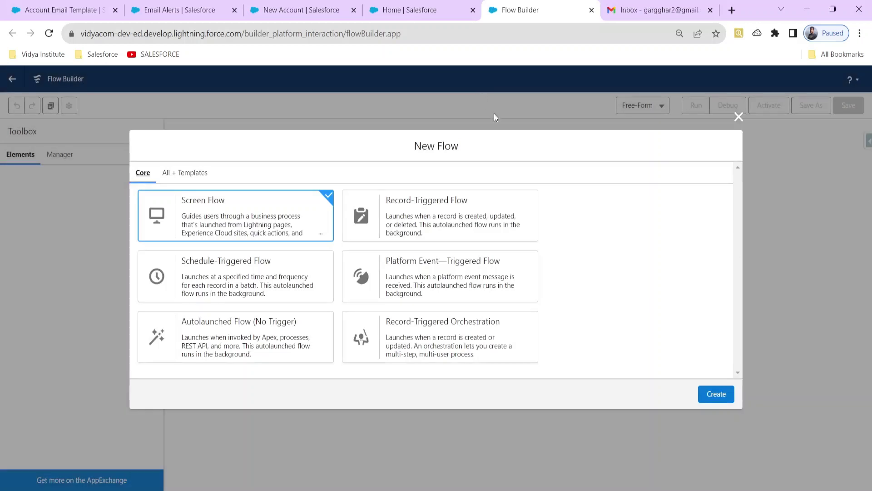
Close the New Flow dialog and sort the Setup Flows list by Last Modified Date.
click(737, 117)
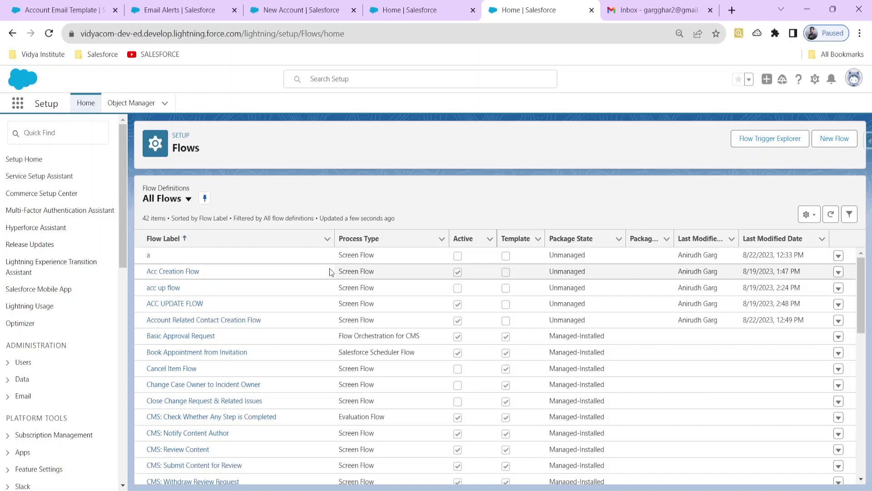
scroll(357, 318, down, 3)
scroll(402, 317, up, 3)
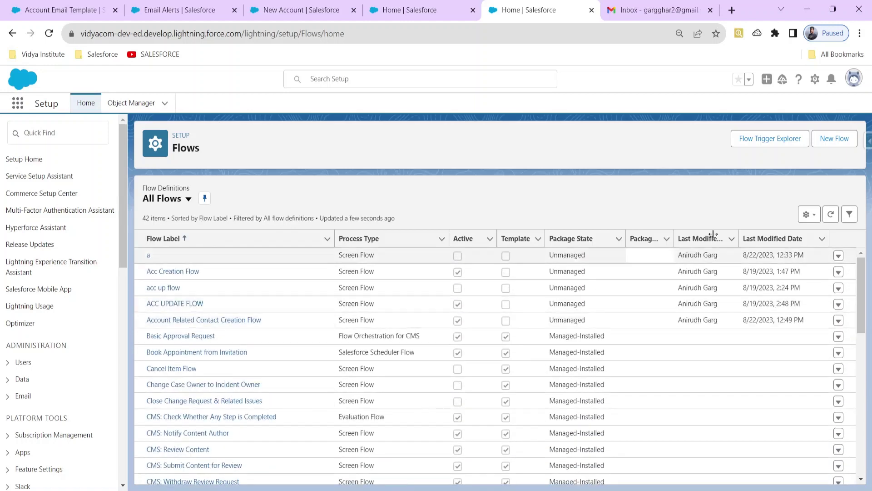
click(780, 236)
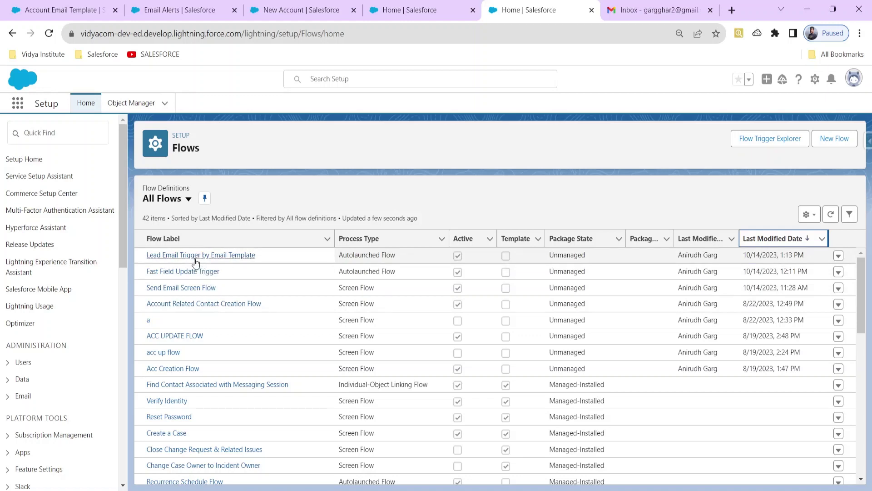
Start a new Record-Triggered Flow from the Flows list.
click(835, 139)
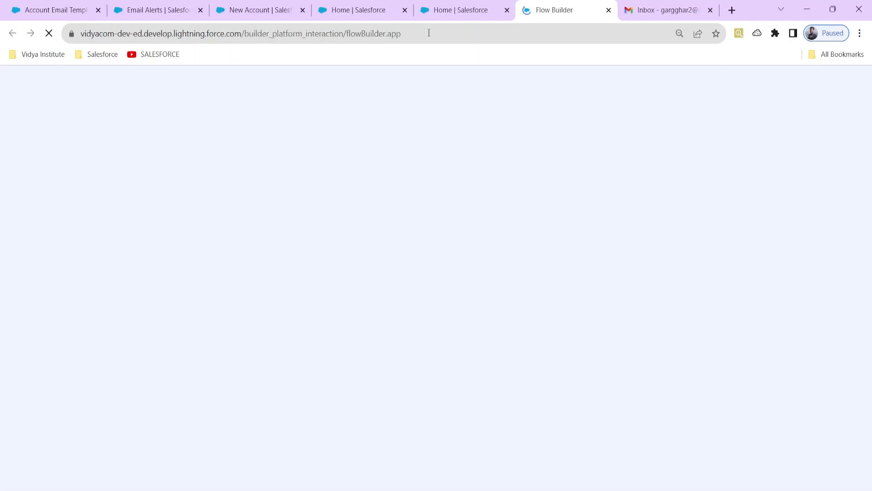
click(447, 7)
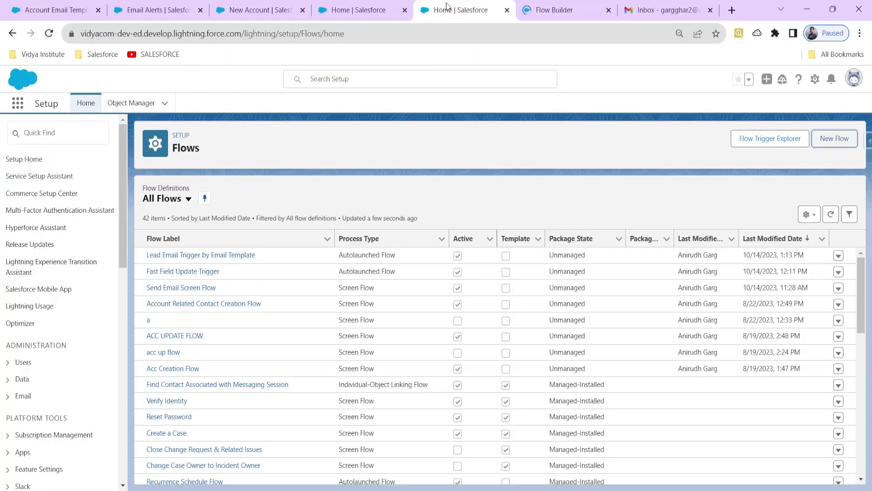
click(506, 13)
click(425, 202)
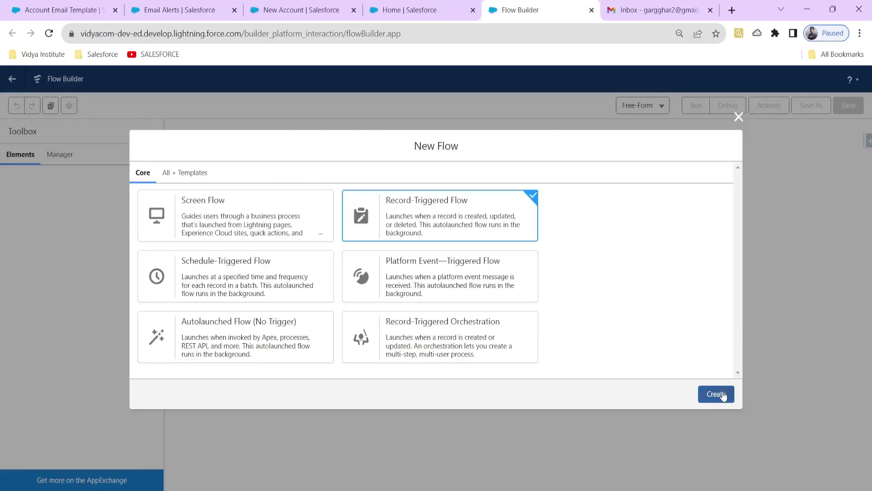
click(716, 393)
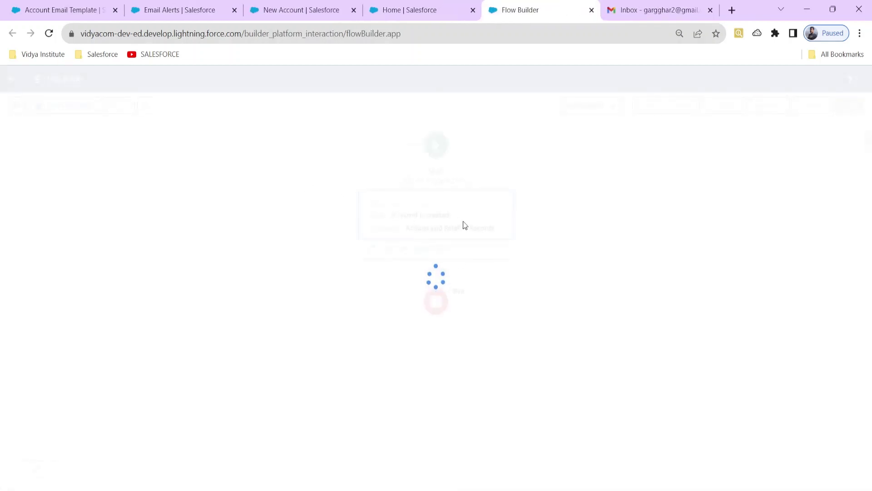
Set the flow's triggering object to Account, firing when a record is created.
click(450, 190)
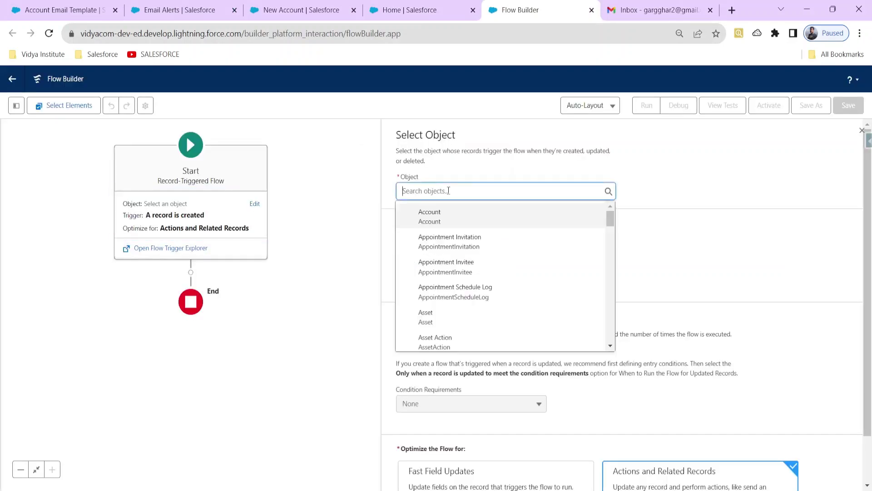
text(A)
click(445, 215)
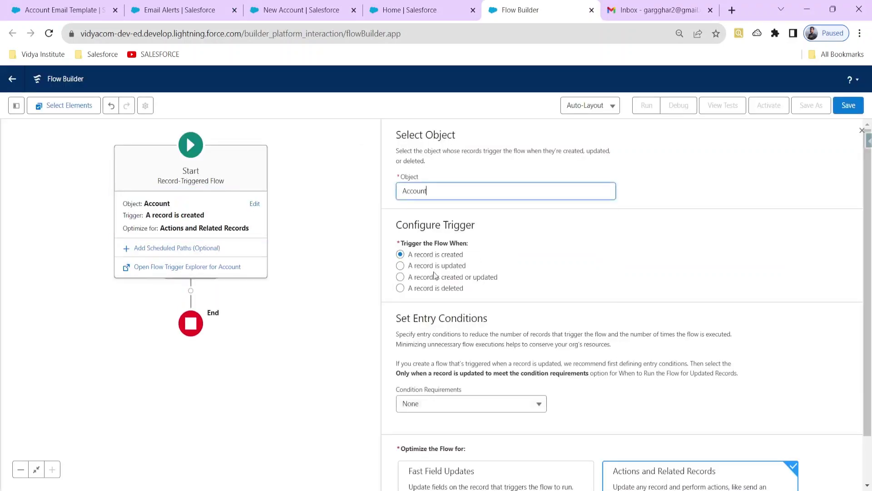
scroll(455, 386, down, 1)
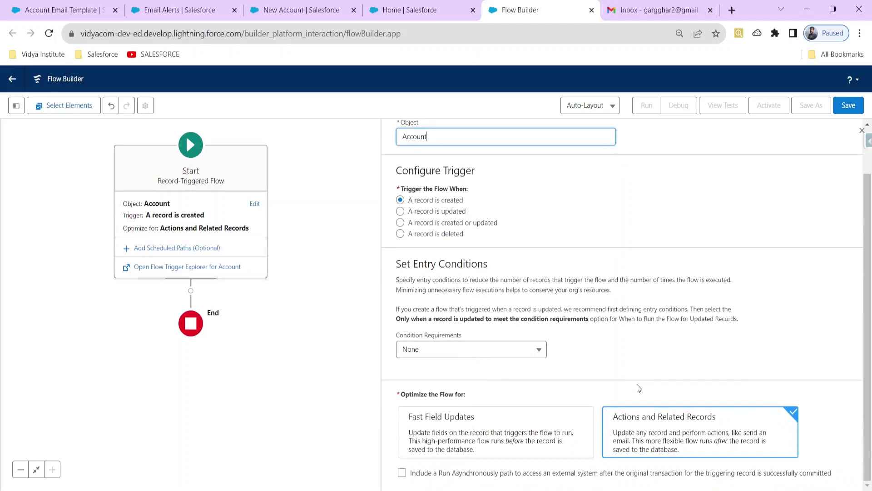
click(862, 131)
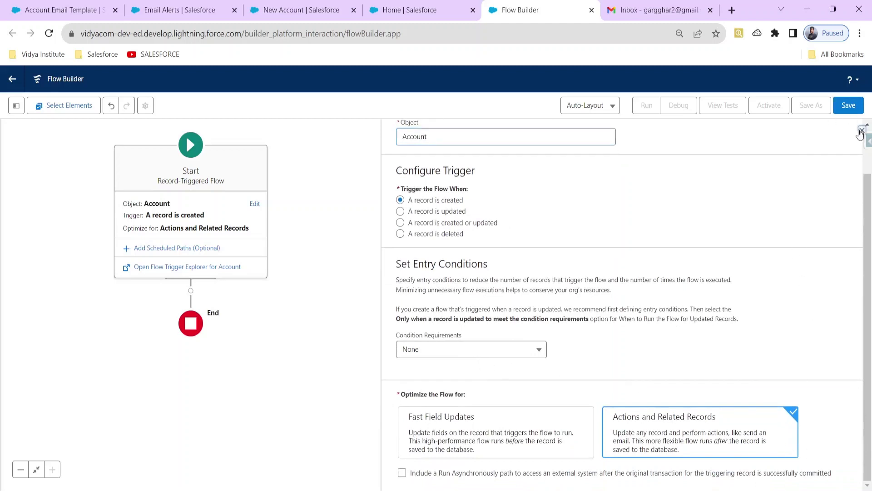
Add a Send Email Alert action after the Start element.
click(243, 298)
click(191, 191)
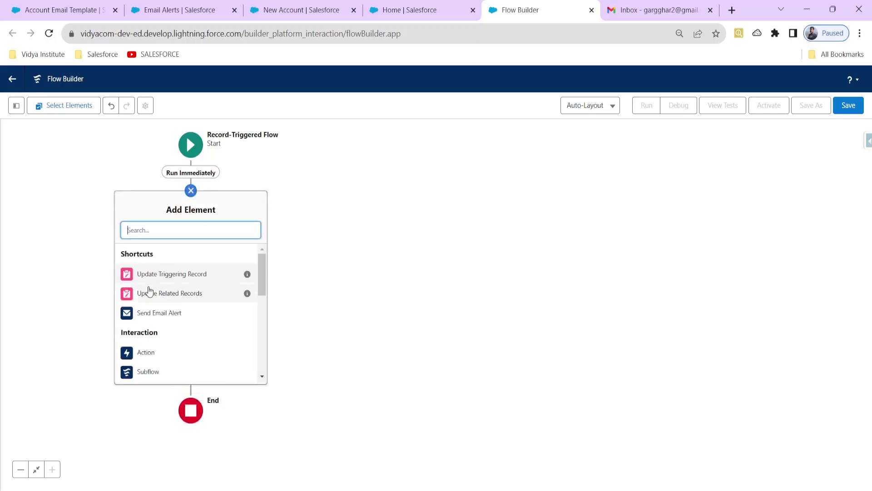
click(156, 312)
Choose the Our 1st alert email alert and label the action 'Alert on Acc Creation'.
click(437, 204)
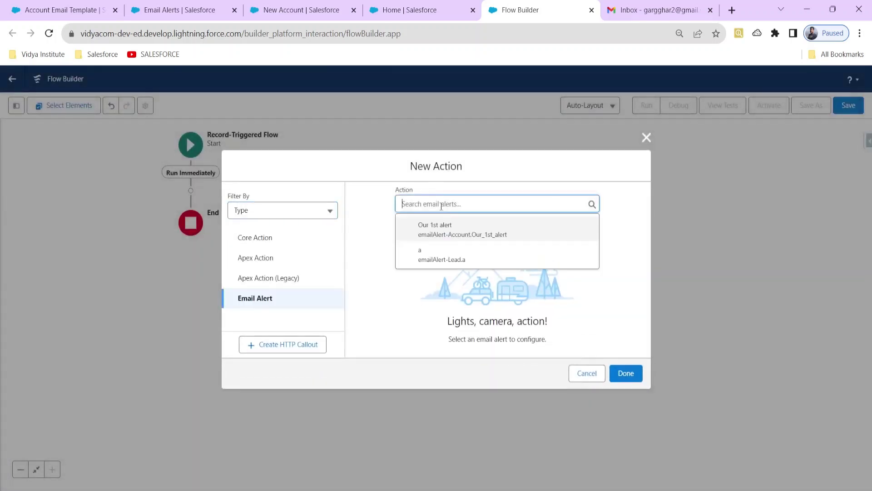
click(448, 233)
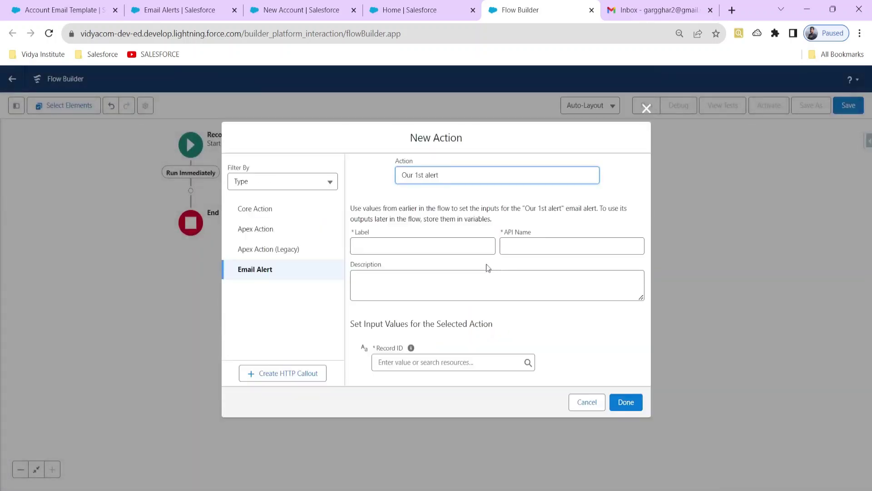
click(375, 250)
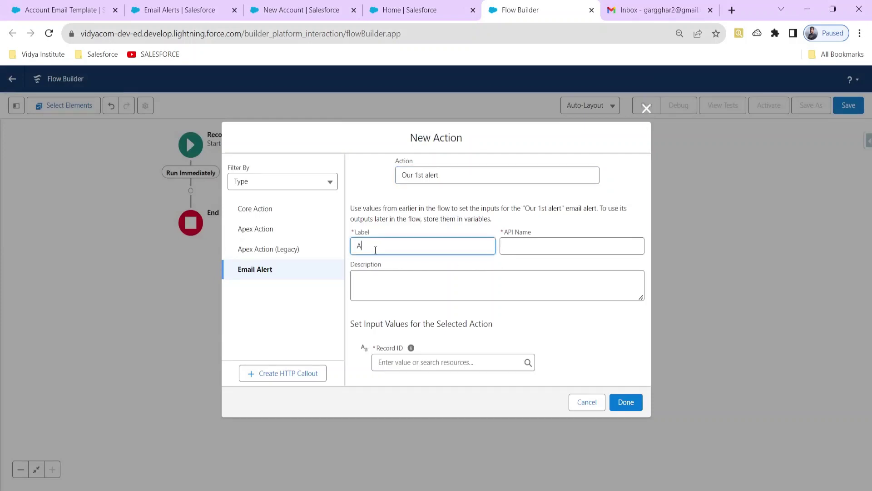
text(Alert on Acc Creation)
click(380, 272)
Set the action's Record ID to {!$Record.Id} and add the step to the flow.
click(408, 362)
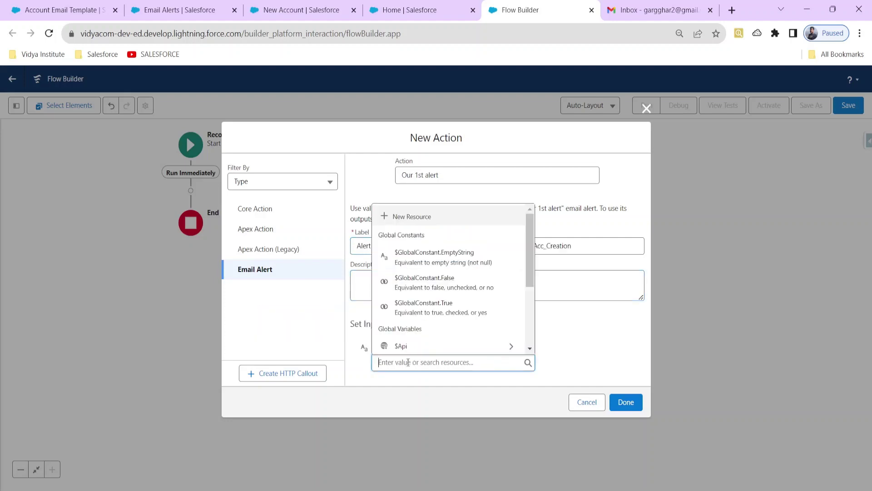
text(r)
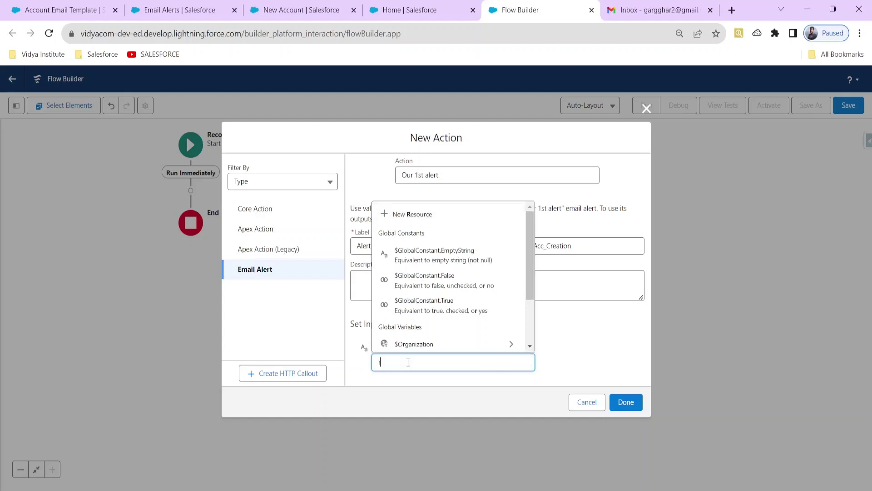
text(e)
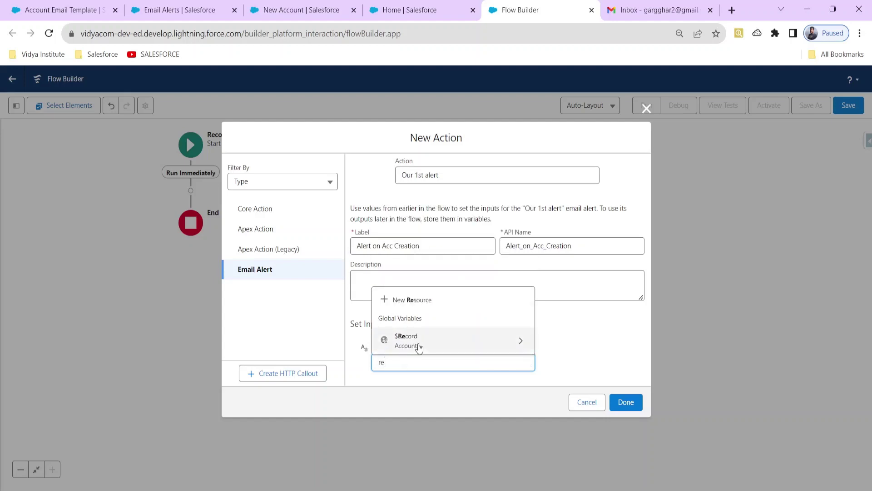
click(419, 346)
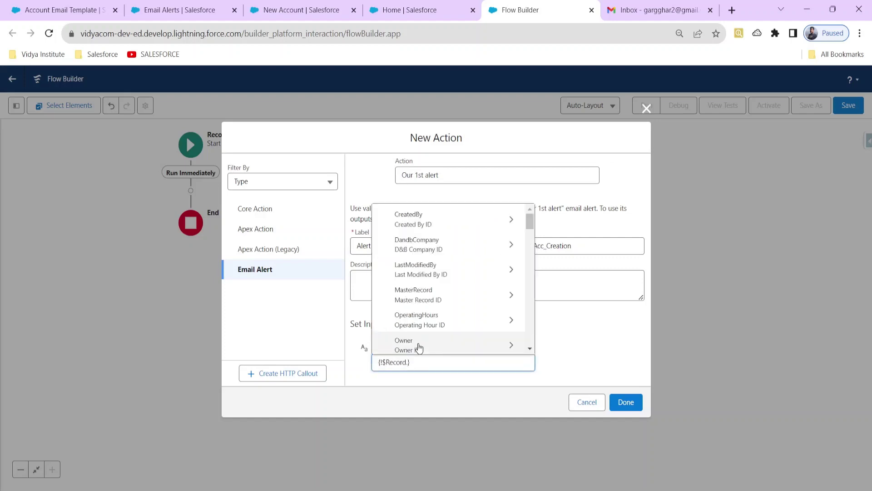
text(id)
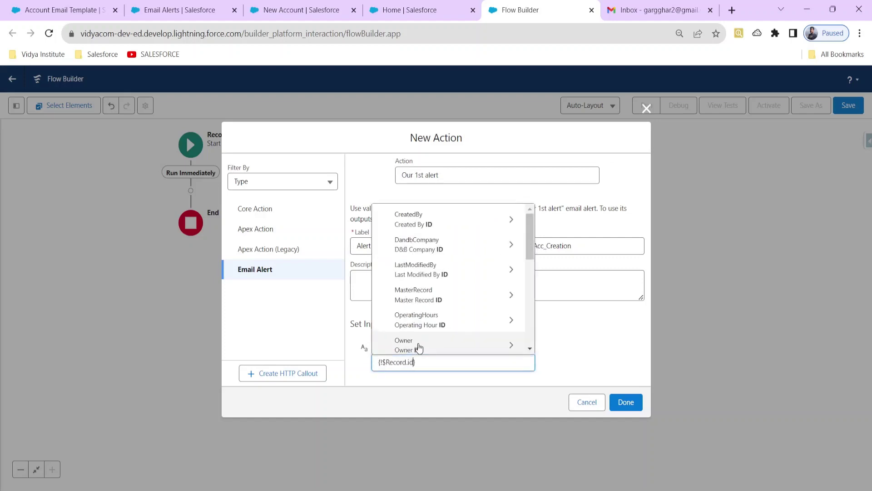
scroll(423, 304, down, 3)
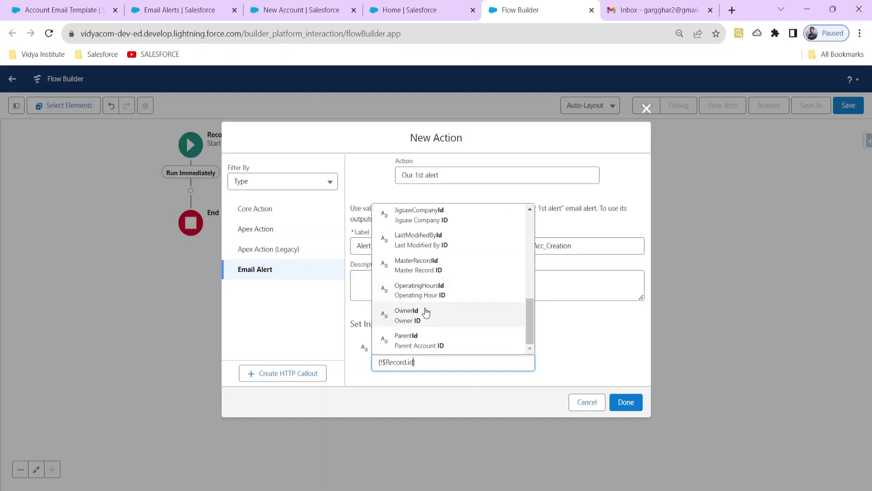
scroll(423, 286, up, 2)
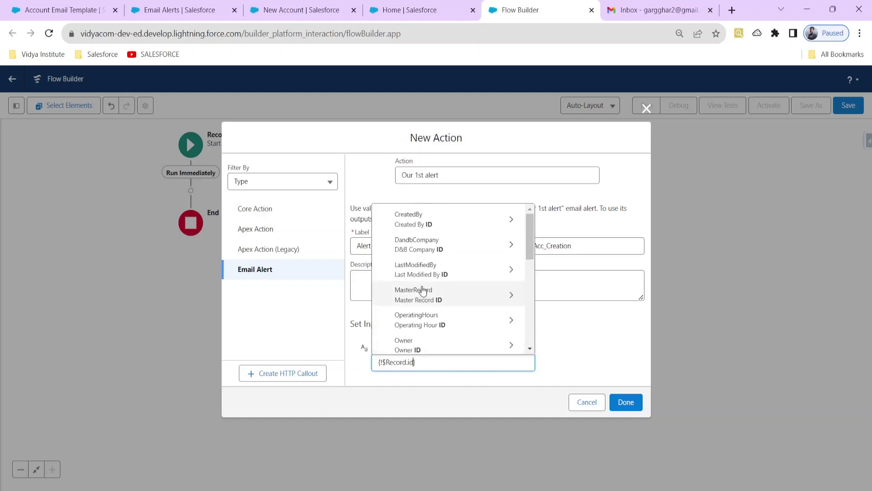
scroll(422, 292, down, 4)
click(423, 293)
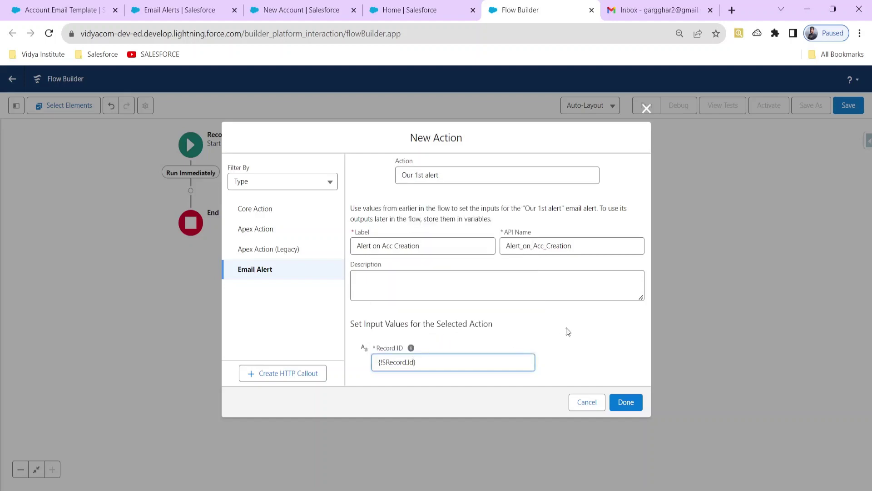
click(590, 365)
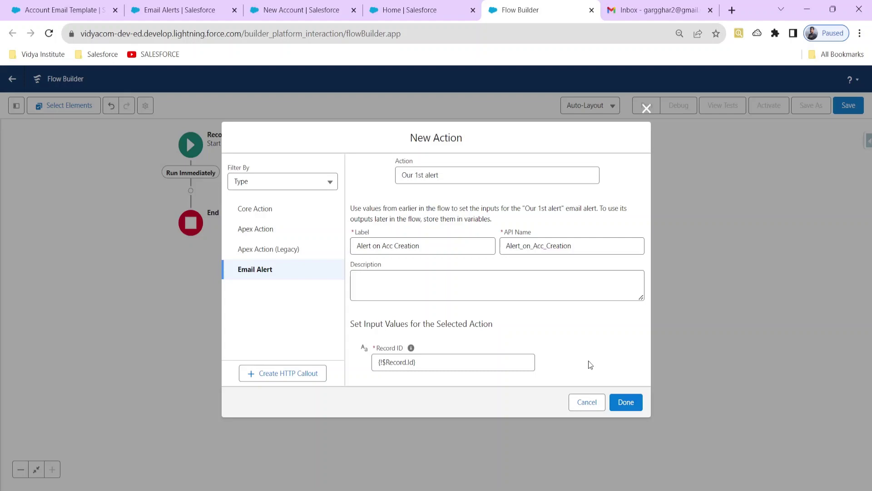
click(627, 402)
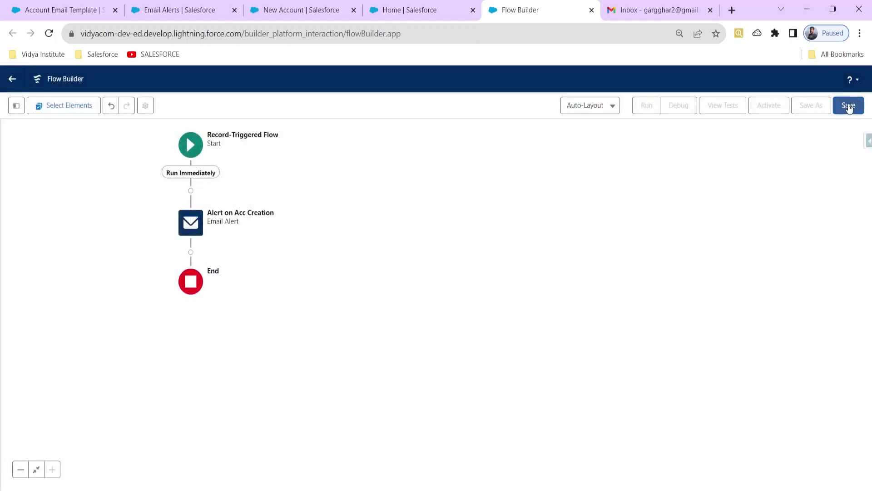
Save the flow with label 'Acc Creation Email Alert Trigger' and activate Version 1.
click(848, 104)
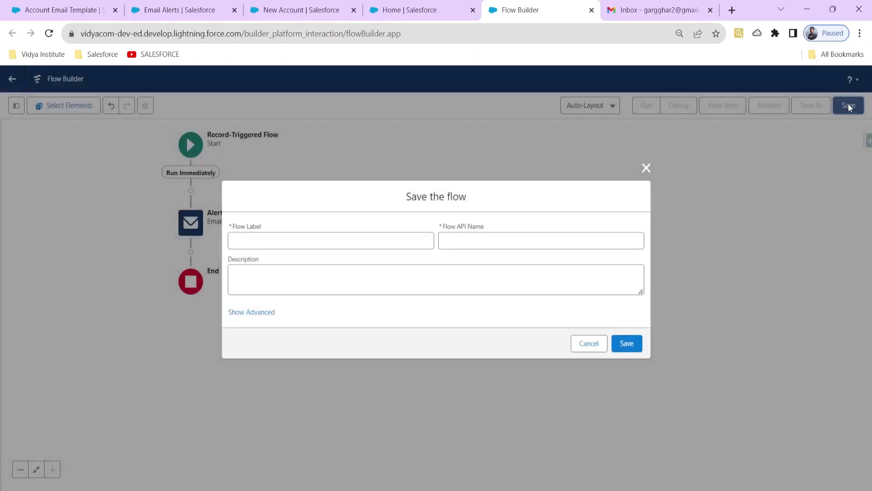
click(350, 241)
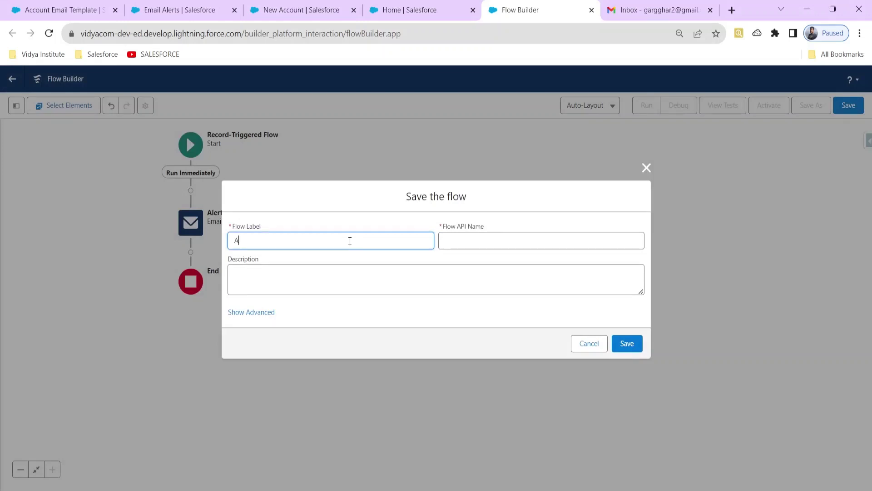
text(Acc Creation Email Alert Trigger)
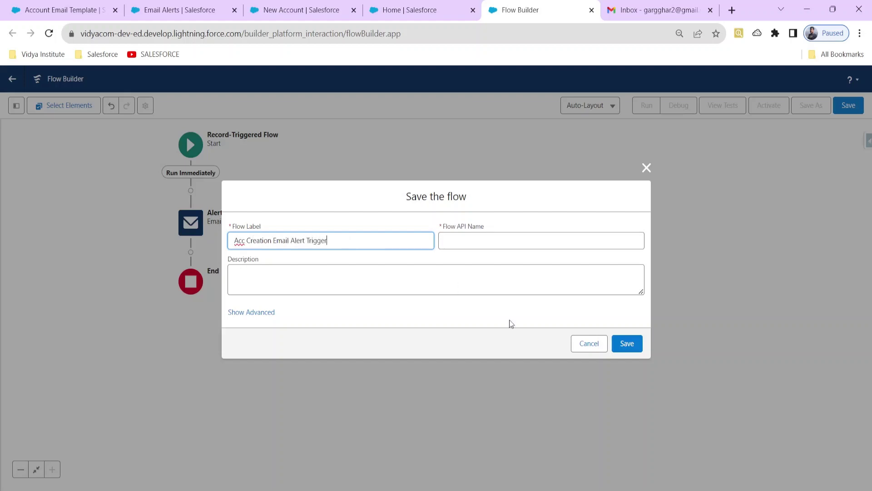
click(622, 344)
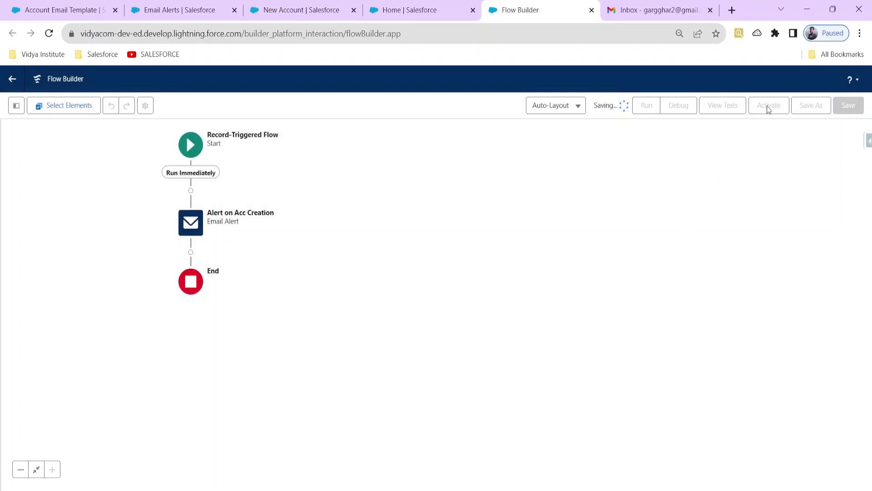
click(763, 106)
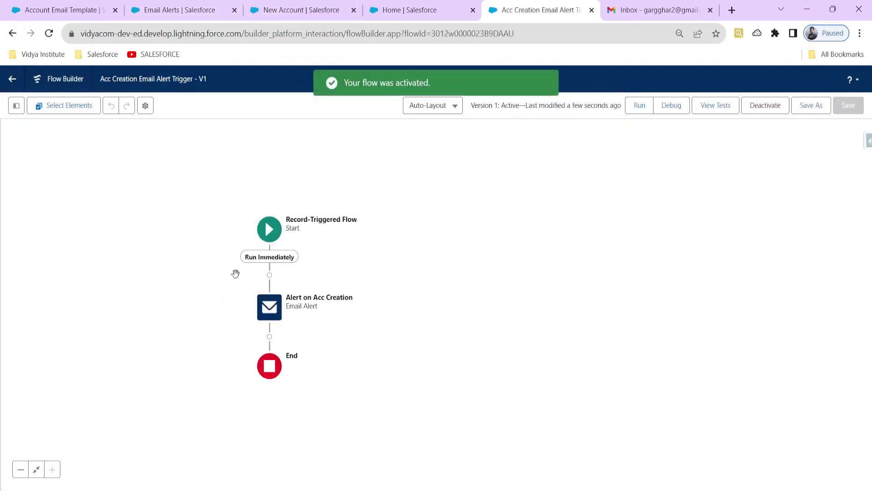
Check the alert step's inputs, the Our 1st alert and Account Email Template, then return to New Account.
double_click(277, 302)
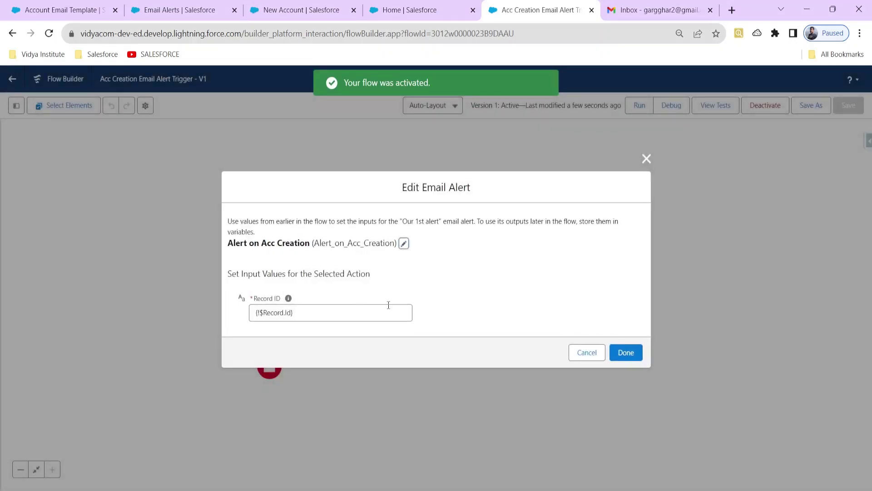
click(583, 353)
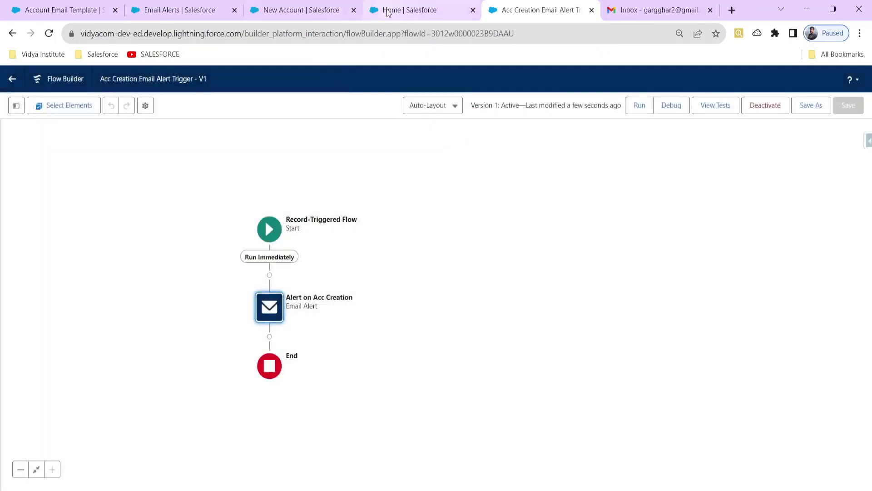
click(388, 13)
click(302, 10)
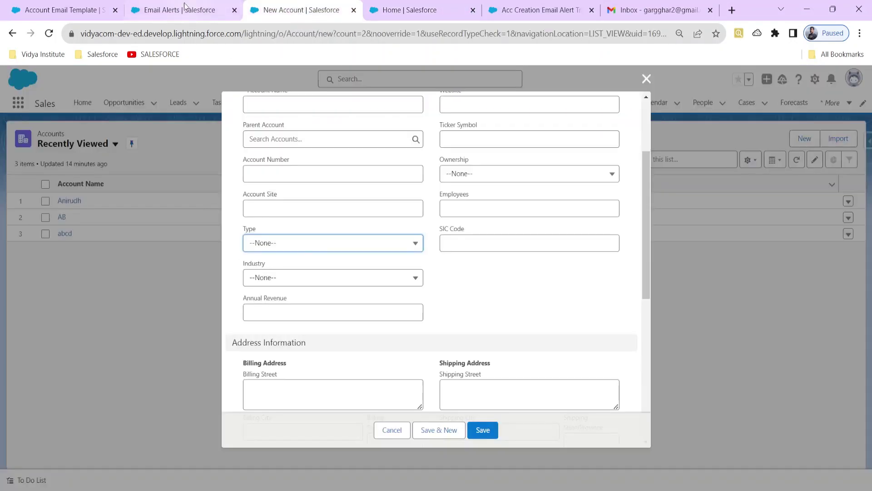
click(185, 6)
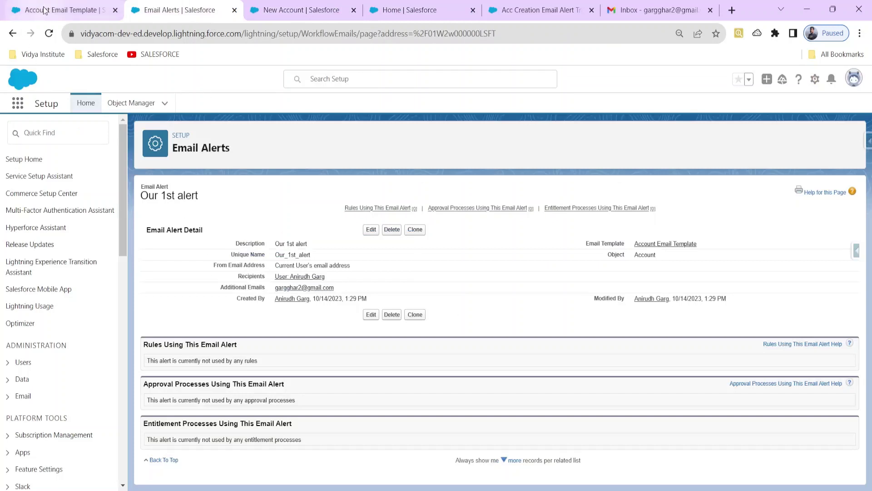
click(45, 10)
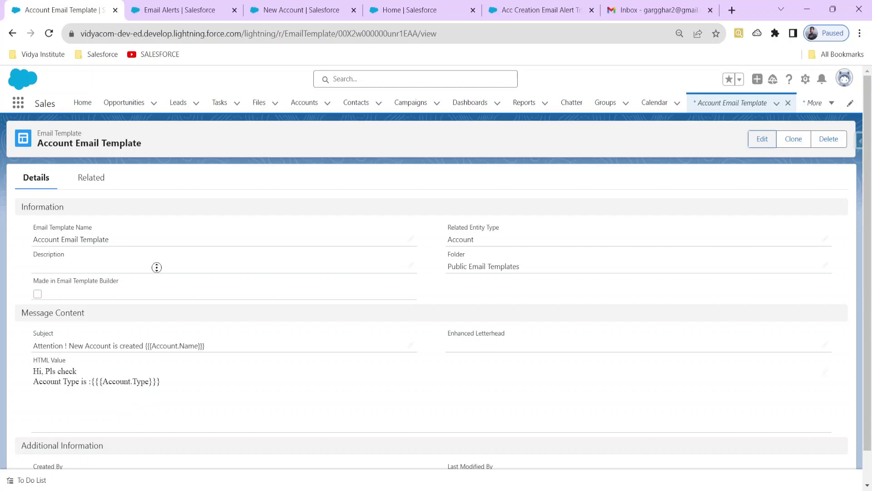
click(319, 6)
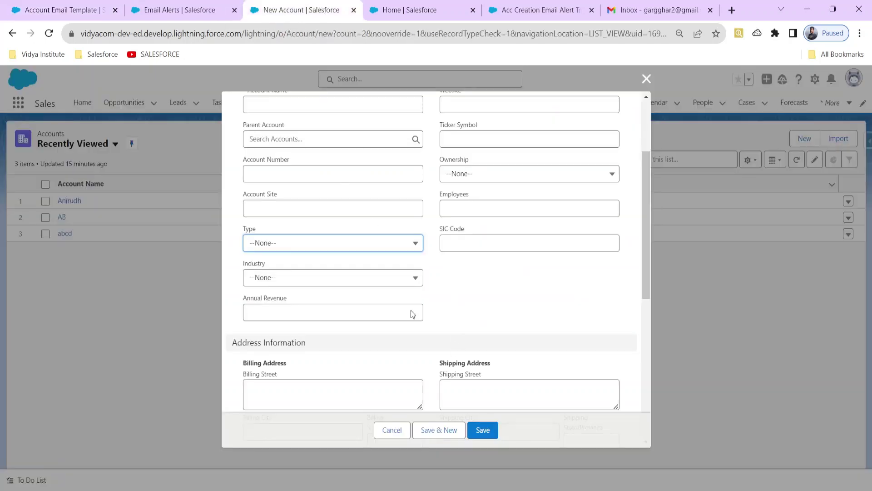
scroll(355, 214, up, 3)
Save a new account 'ABCD ltd' with Type Channel Partner / Reseller.
click(291, 224)
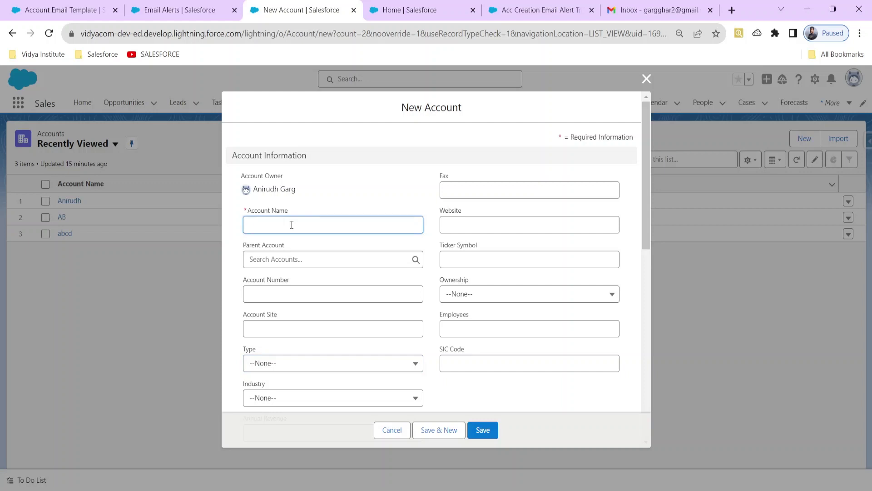
text(ABC)
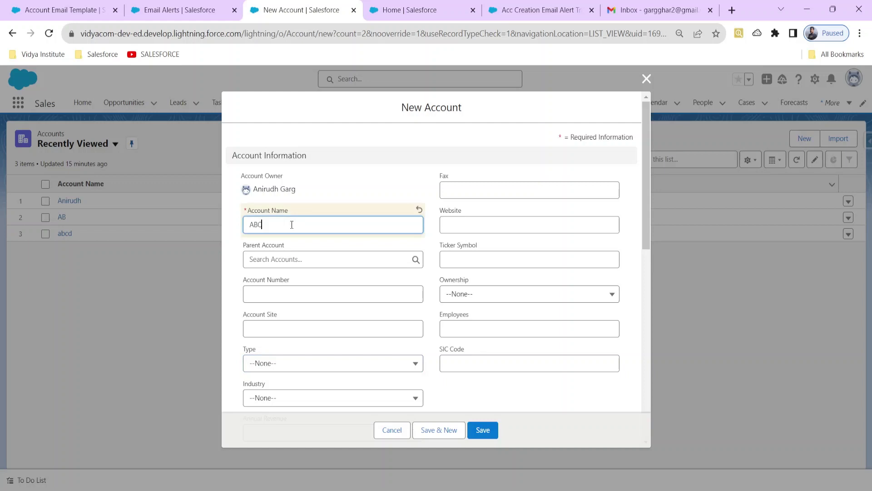
text(D ltd)
click(292, 362)
click(294, 308)
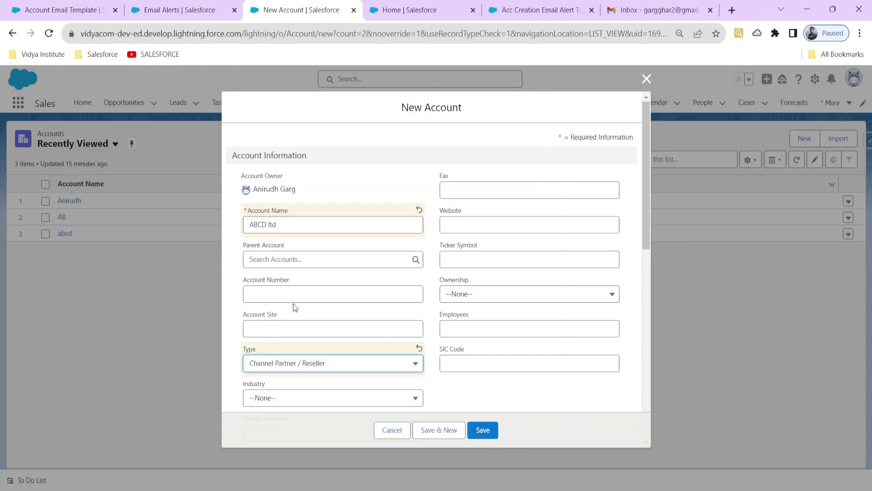
scroll(483, 335, down, 5)
click(482, 430)
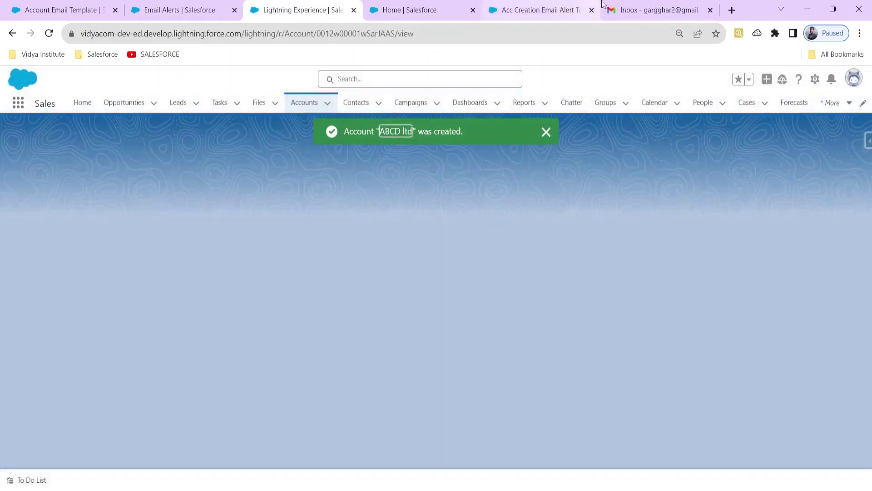
click(631, 10)
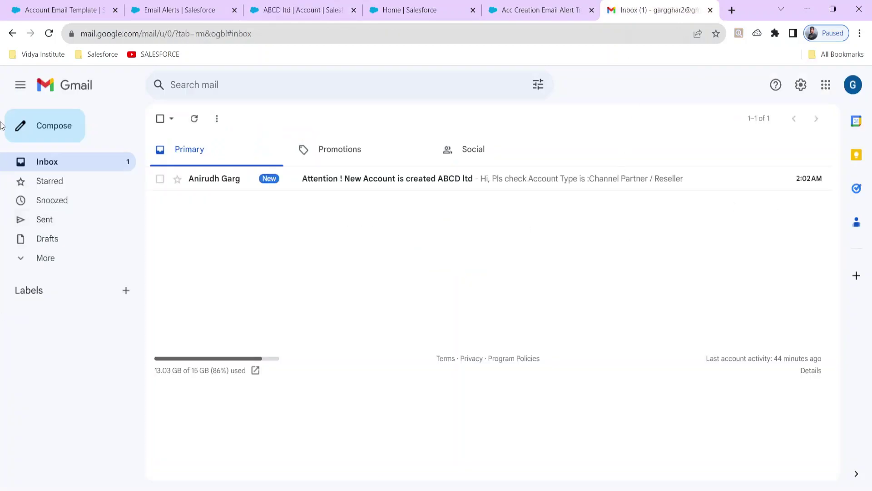
Open the 'Attention ! New Account is created' email and highlight ABCD ltd and Channel Partner / Reseller.
click(358, 182)
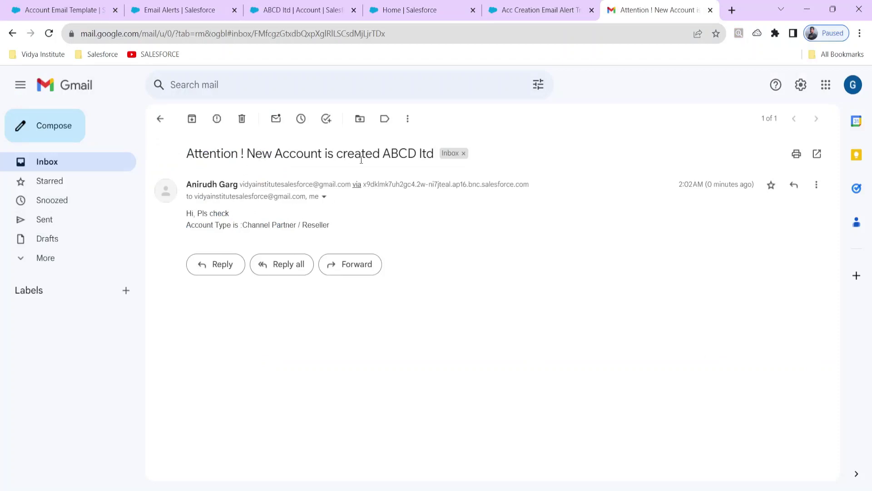
drag(382, 154, 435, 155)
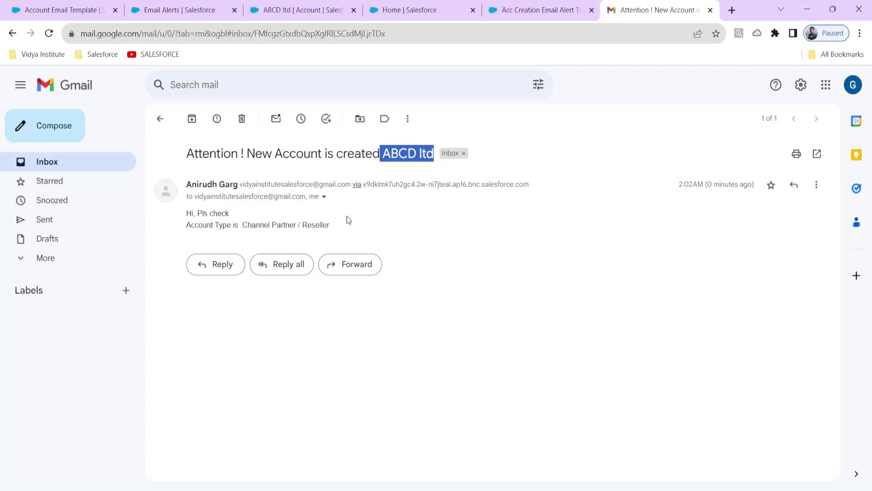
drag(331, 226, 244, 229)
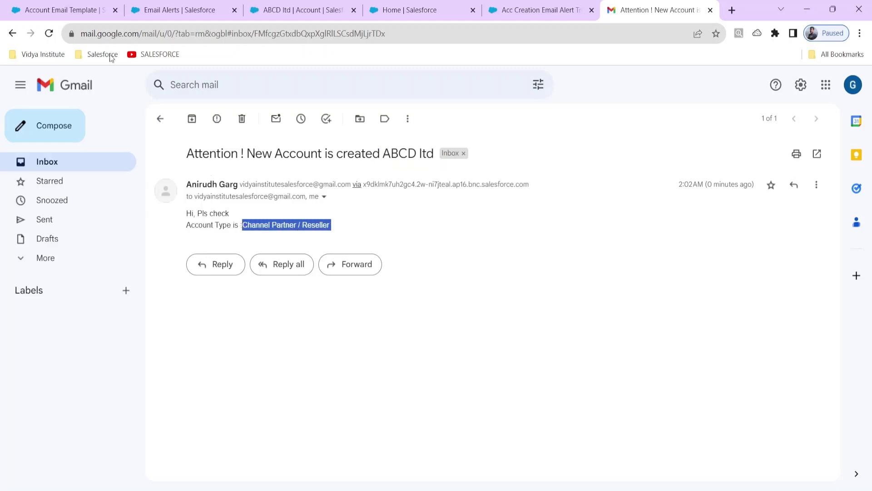
click(47, 18)
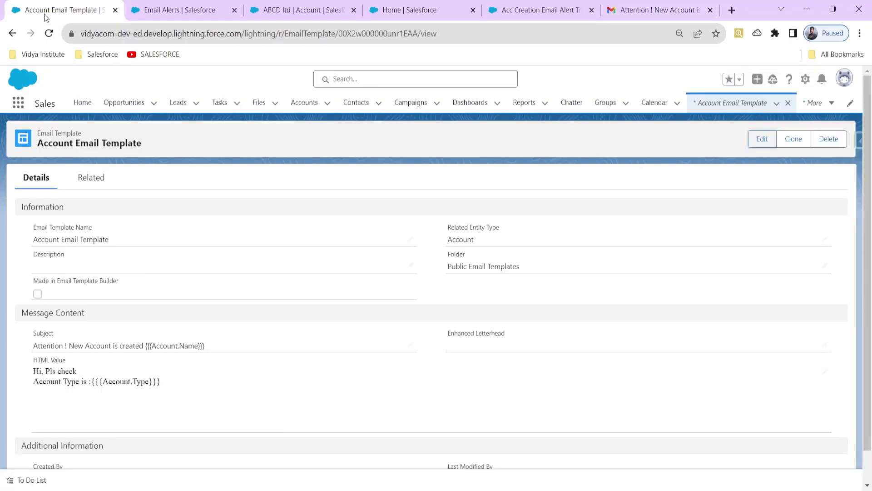
Revisit the Our 1st alert details and the Flows list, then open a blank browser tab.
click(165, 13)
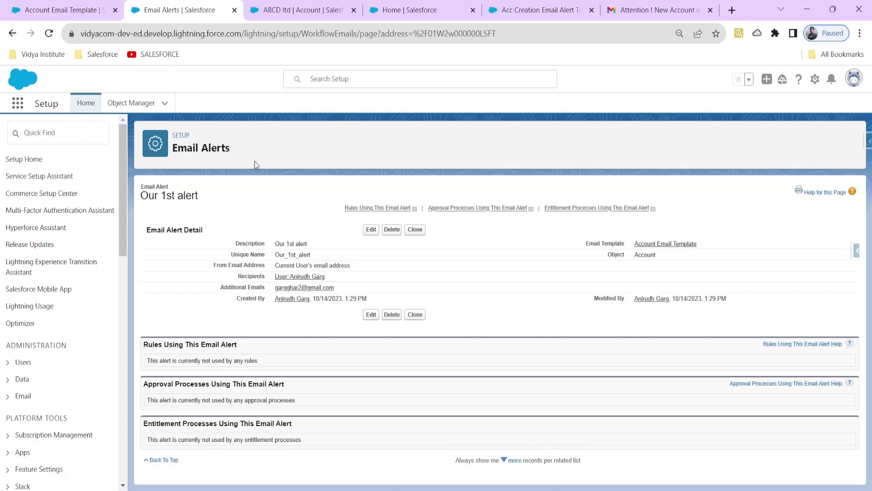
click(408, 11)
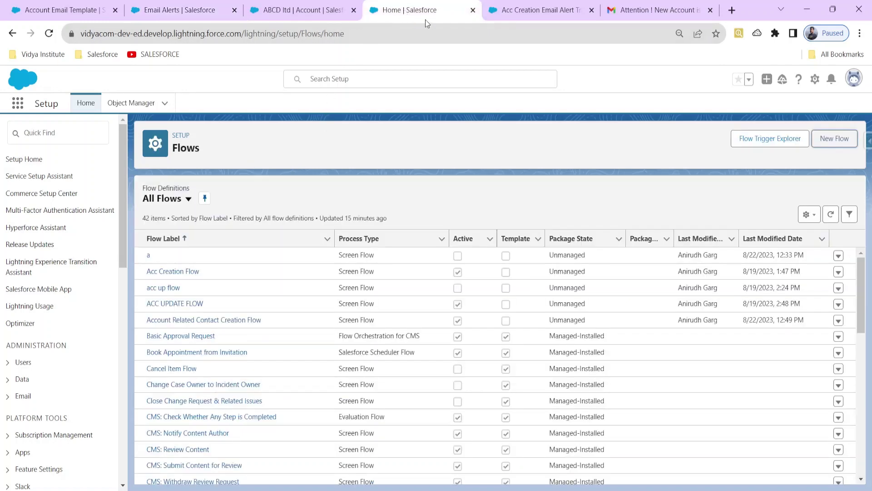
click(162, 12)
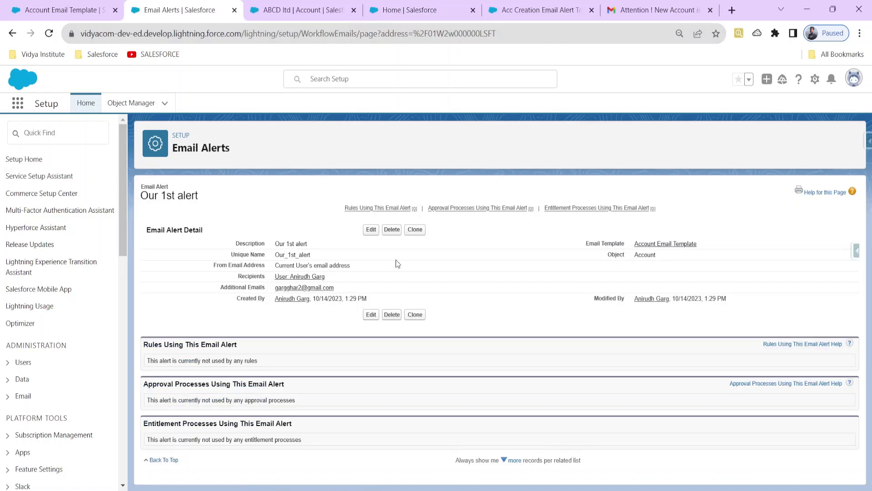
click(726, 12)
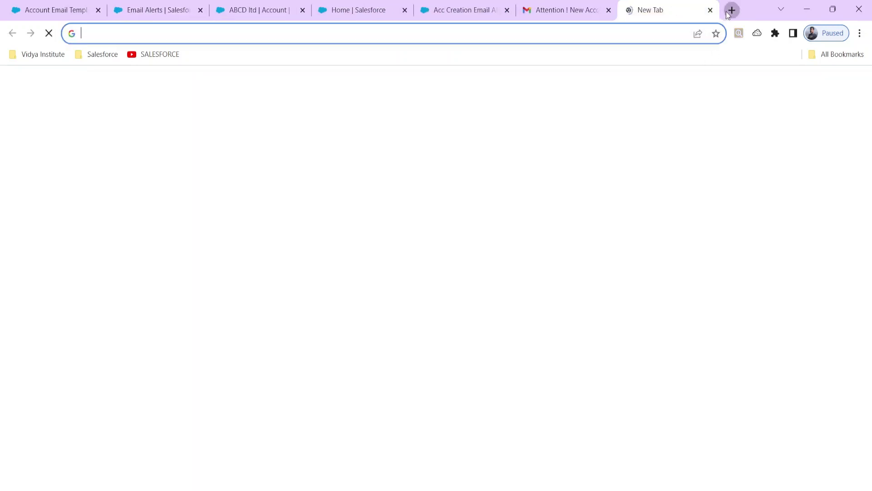
Go to the Vidya Institute channel's Playlists page via the SALESFORCE bookmark and scroll to the playlists.
click(156, 56)
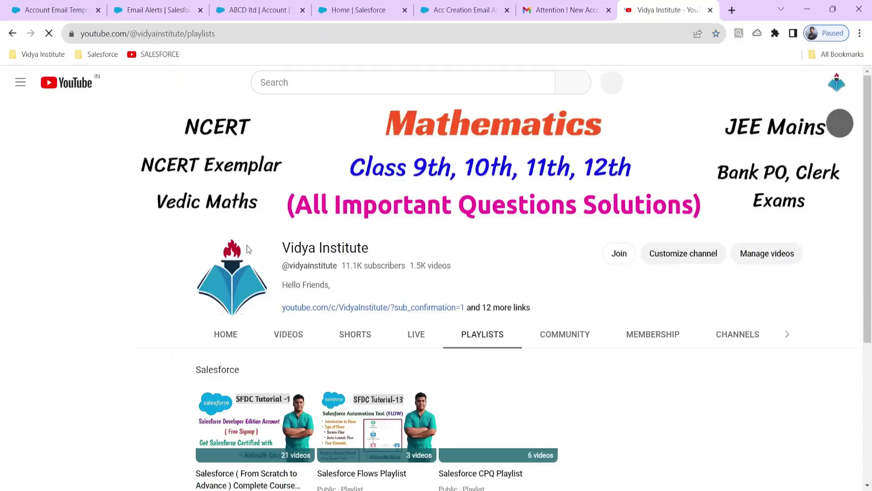
scroll(268, 327, down, 3)
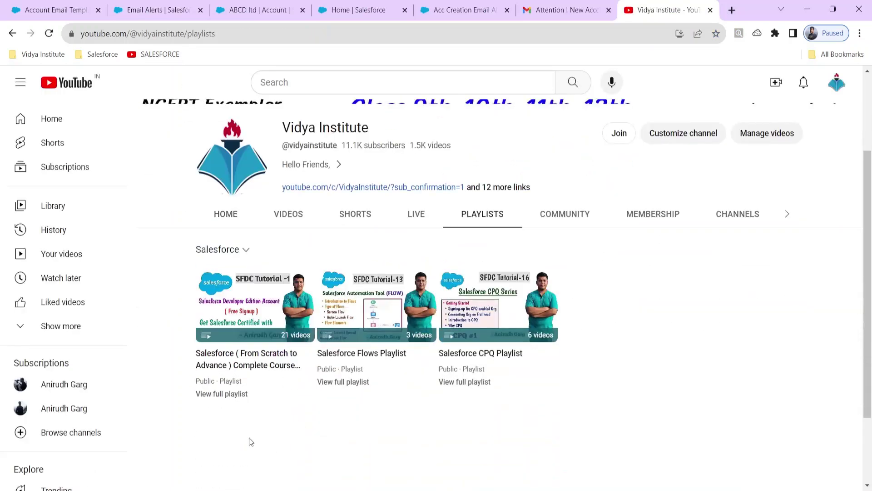